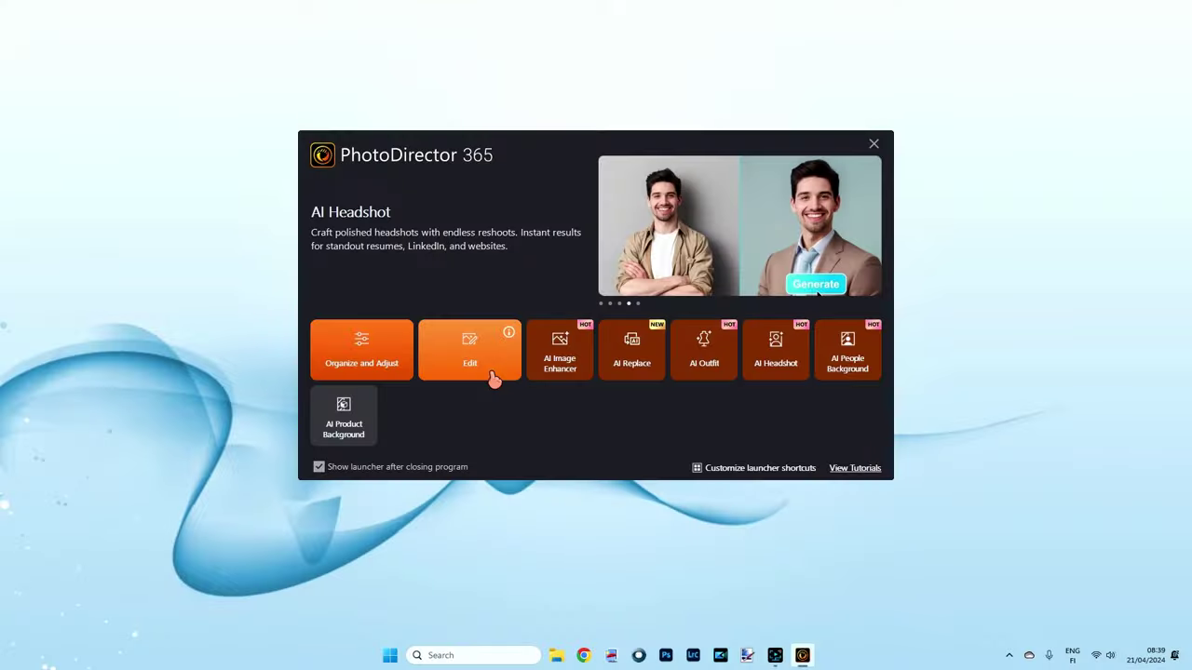
Step: Create a new 1600×1200 empty project named Dripping with a solid colour background
{"action": "left_click", "coordinate": [468, 353]}
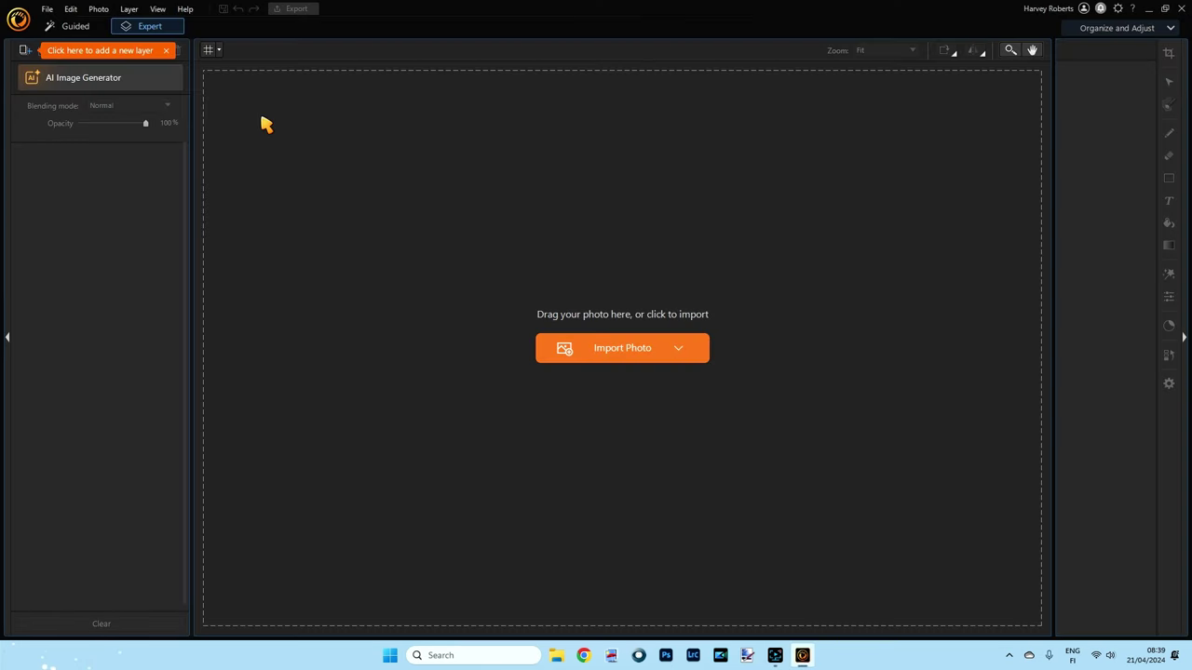
{"action": "left_click", "coordinate": [46, 10]}
{"action": "left_click", "coordinate": [72, 35]}
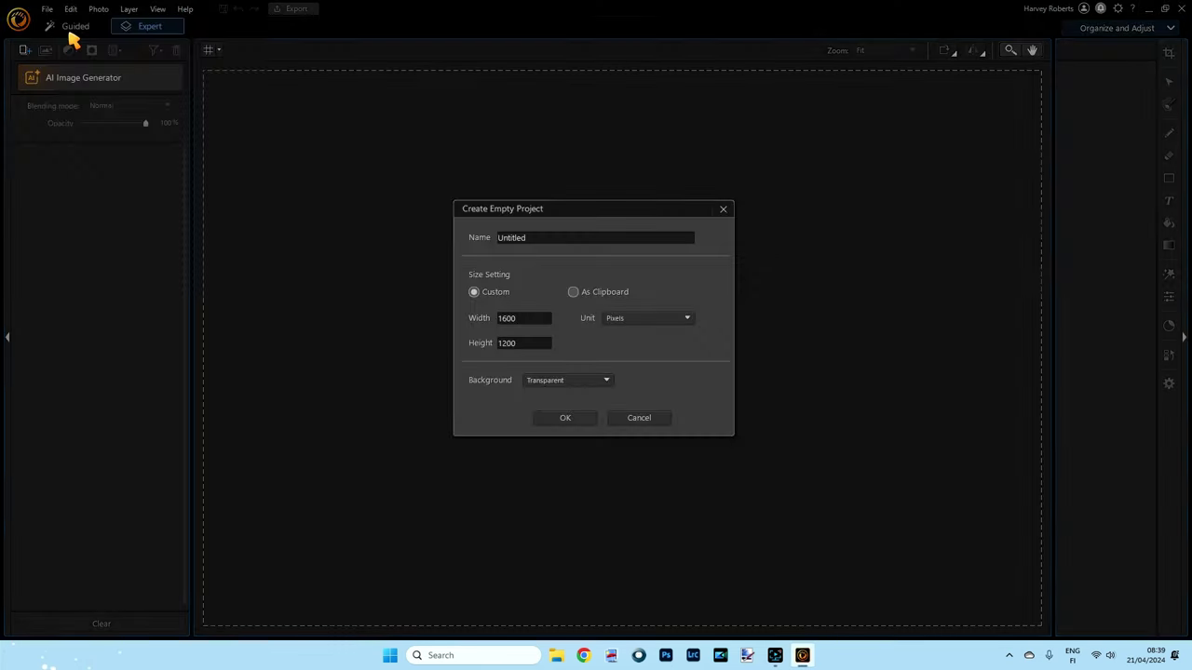
{"action": "double_click", "coordinate": [515, 243]}
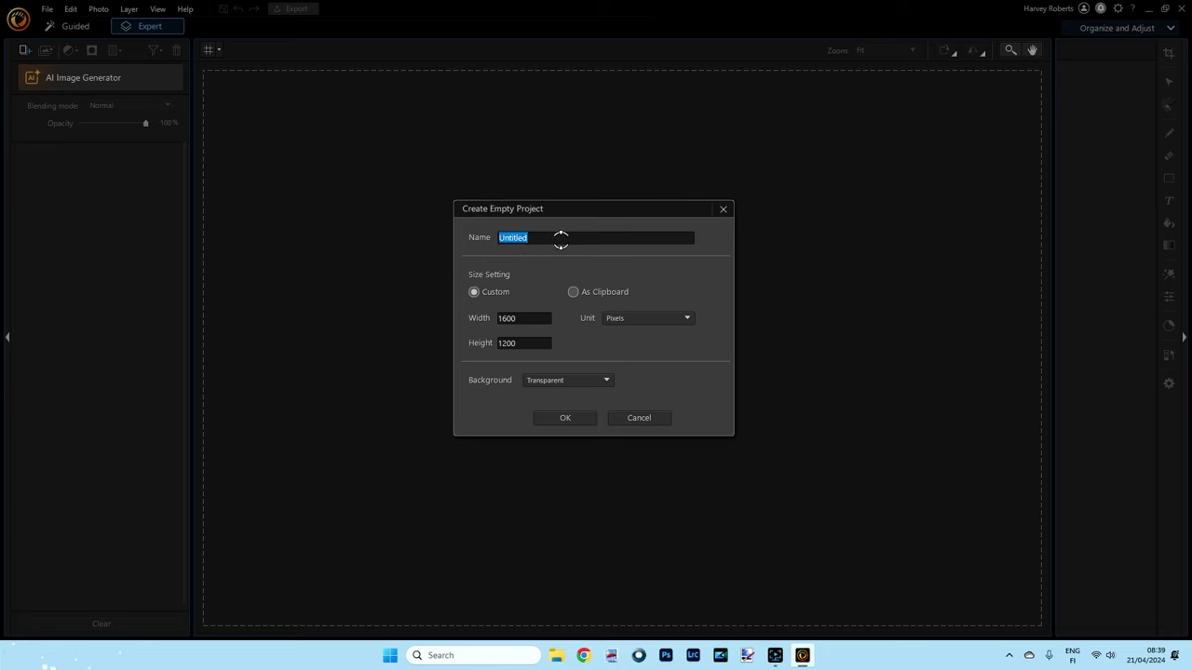
{"action": "type", "text": "Dripping"}
{"action": "left_click", "coordinate": [607, 382]}
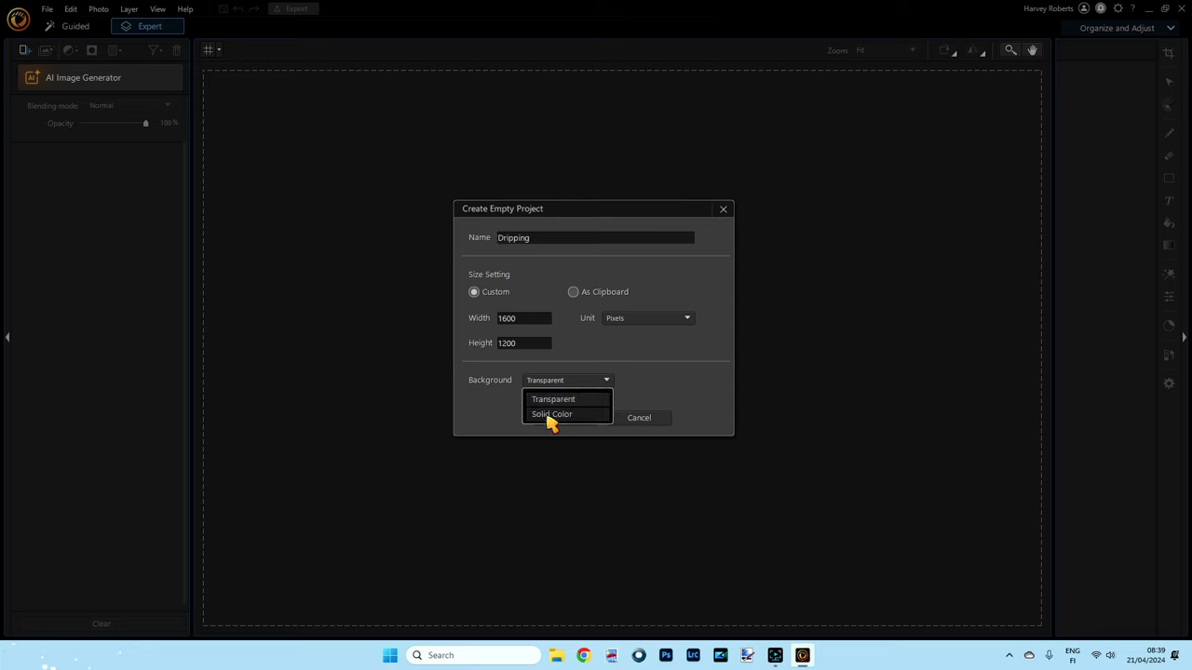
{"action": "left_click", "coordinate": [550, 418]}
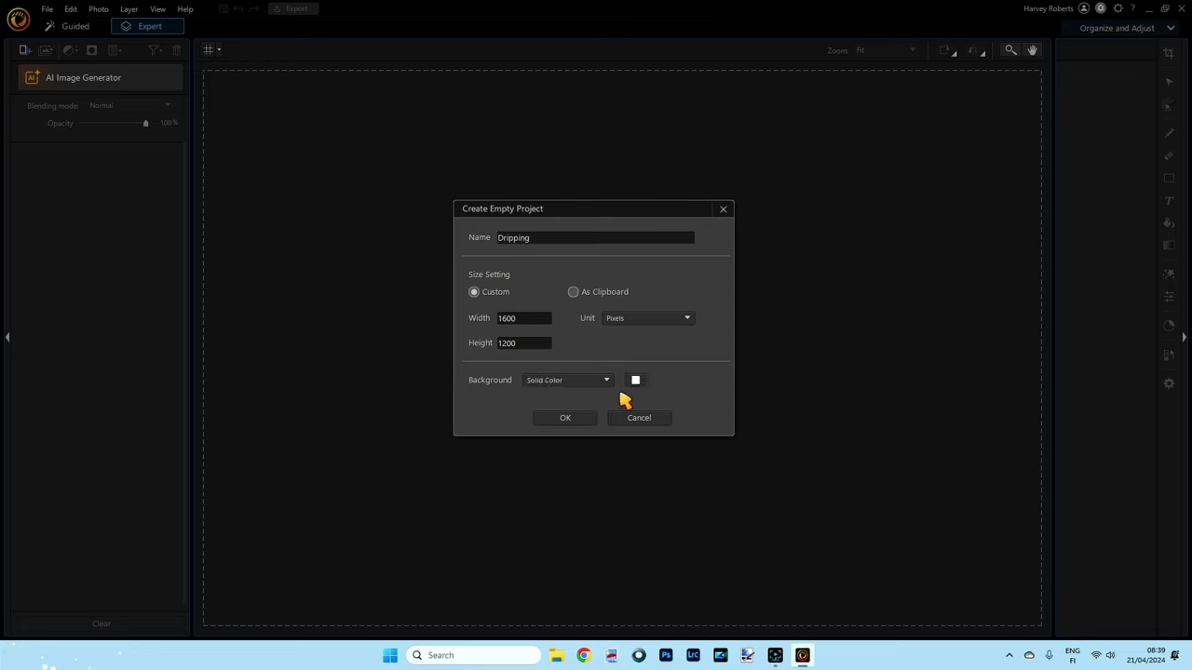
{"action": "left_click", "coordinate": [565, 420]}
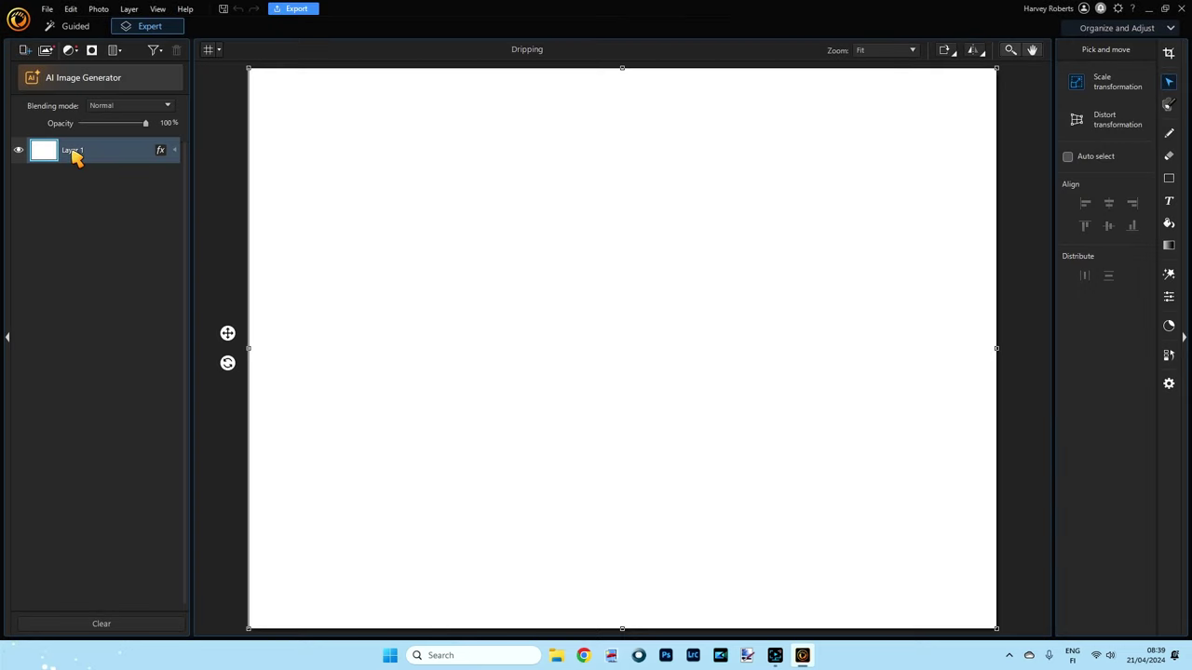
Step: Rename Layer 1 to BKGround
{"action": "double_click", "coordinate": [72, 152]}
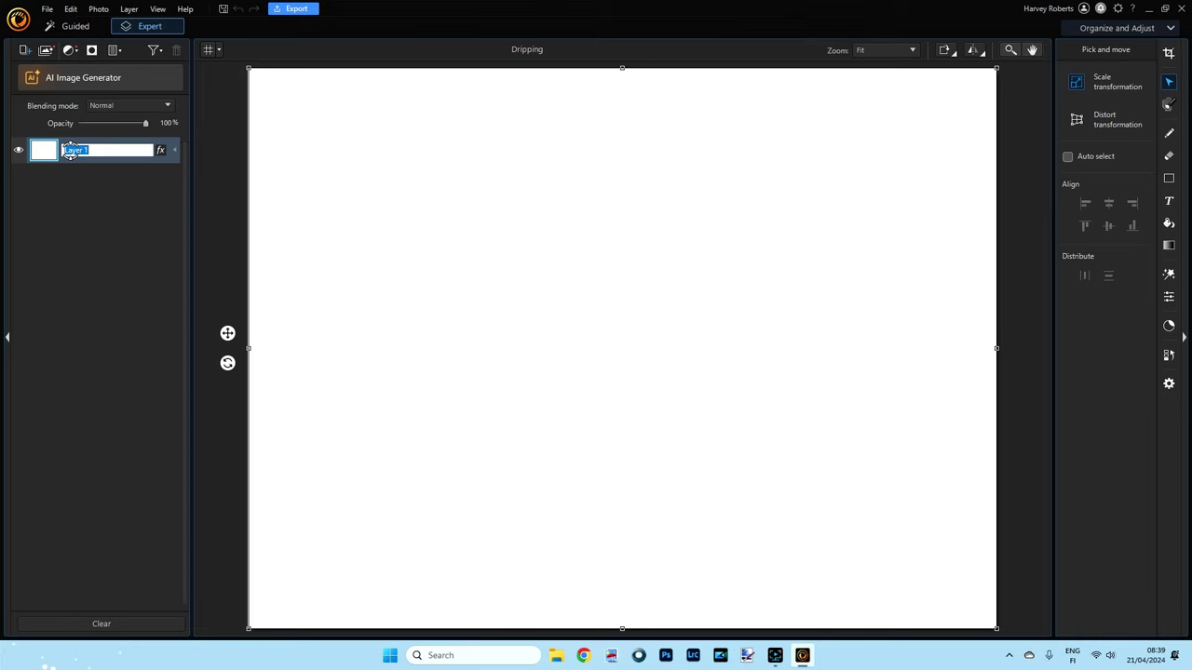
{"action": "type", "text": "BKGround"}
{"action": "key", "text": "Return"}
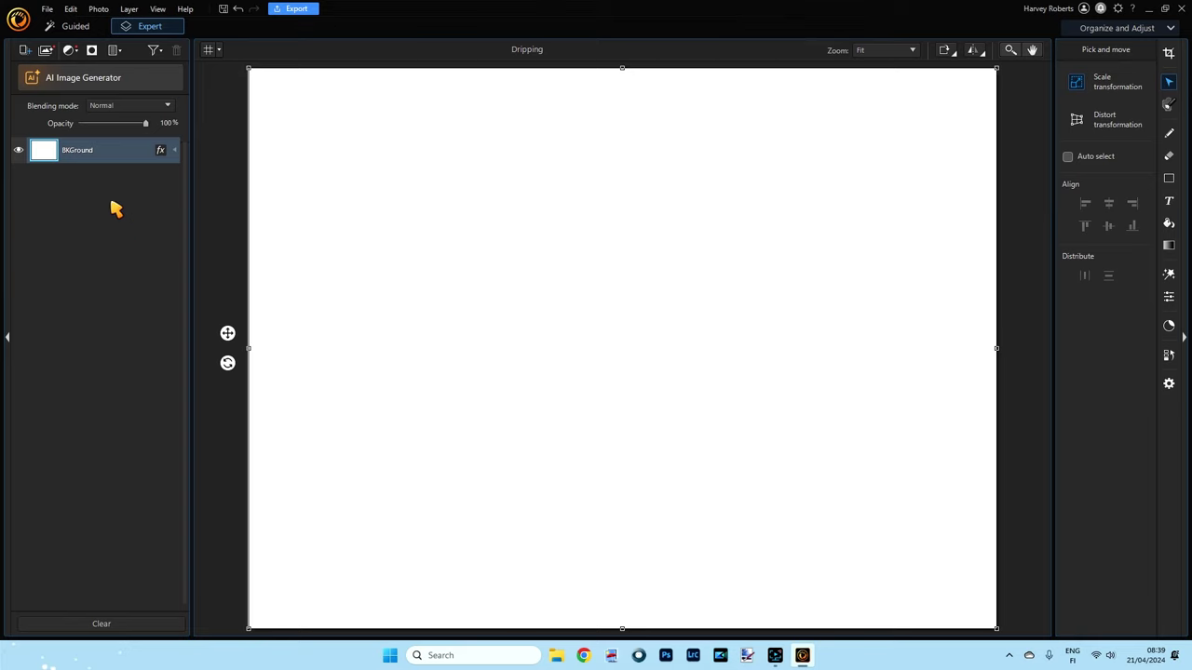
Step: Import the yellow-vest portrait from AI Image Generator's My Creations as a new layer
{"action": "left_click", "coordinate": [69, 82]}
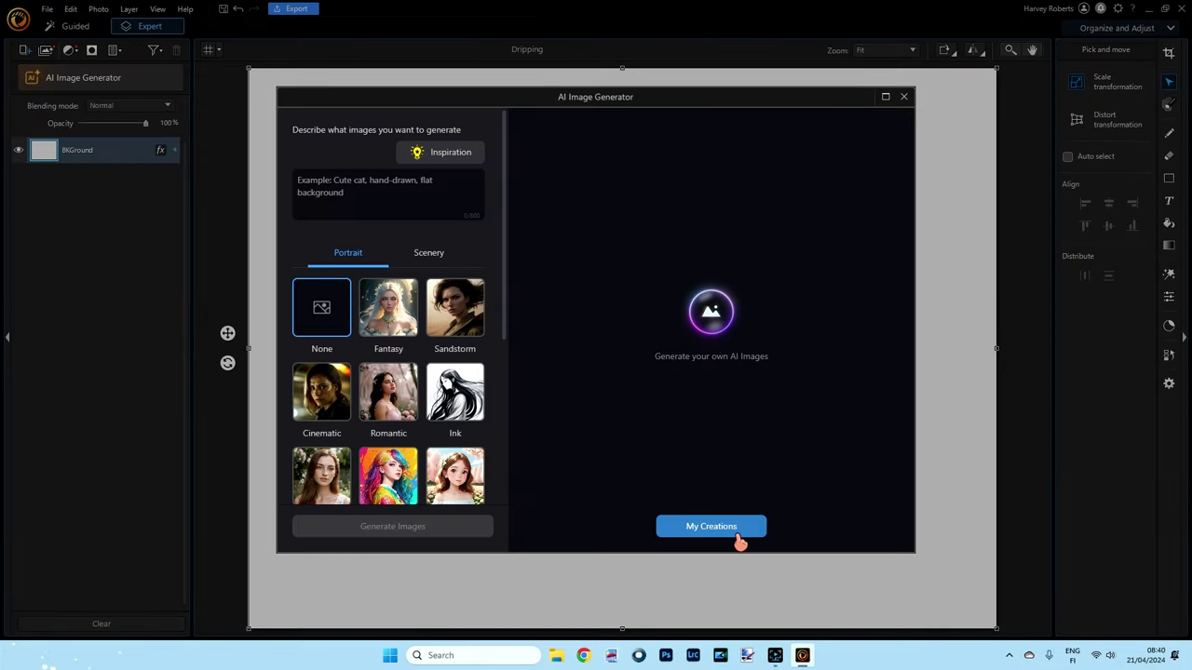
{"action": "left_click", "coordinate": [745, 526]}
{"action": "left_click", "coordinate": [749, 266]}
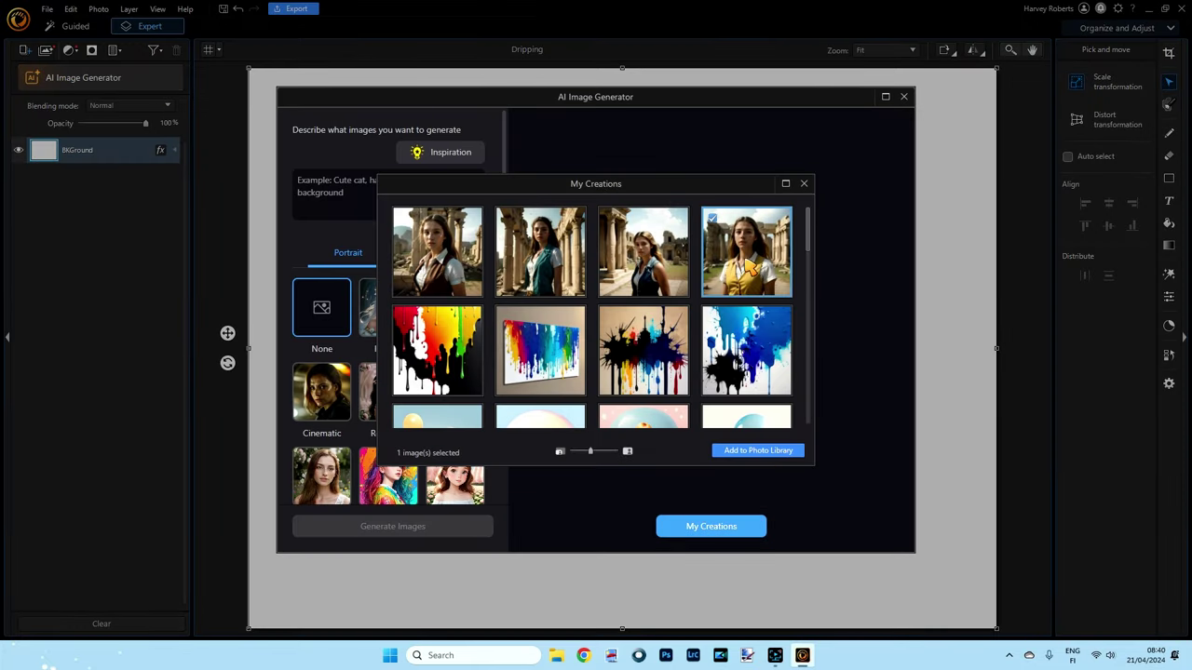
{"action": "left_click", "coordinate": [738, 451]}
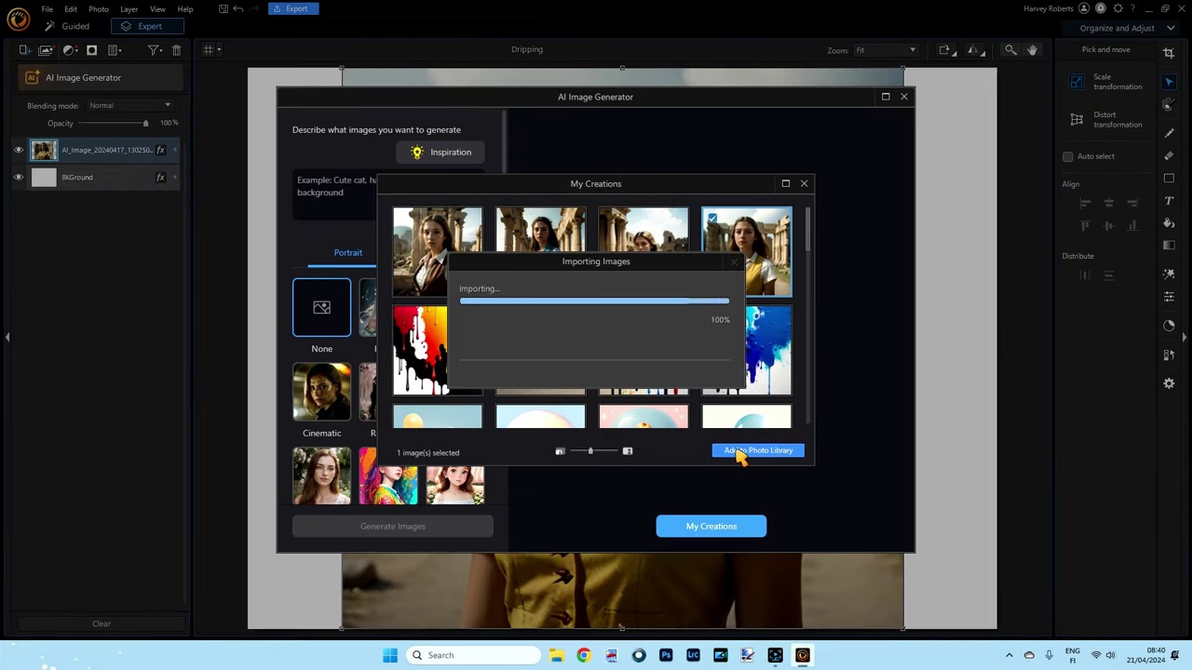
{"action": "left_click", "coordinate": [701, 378]}
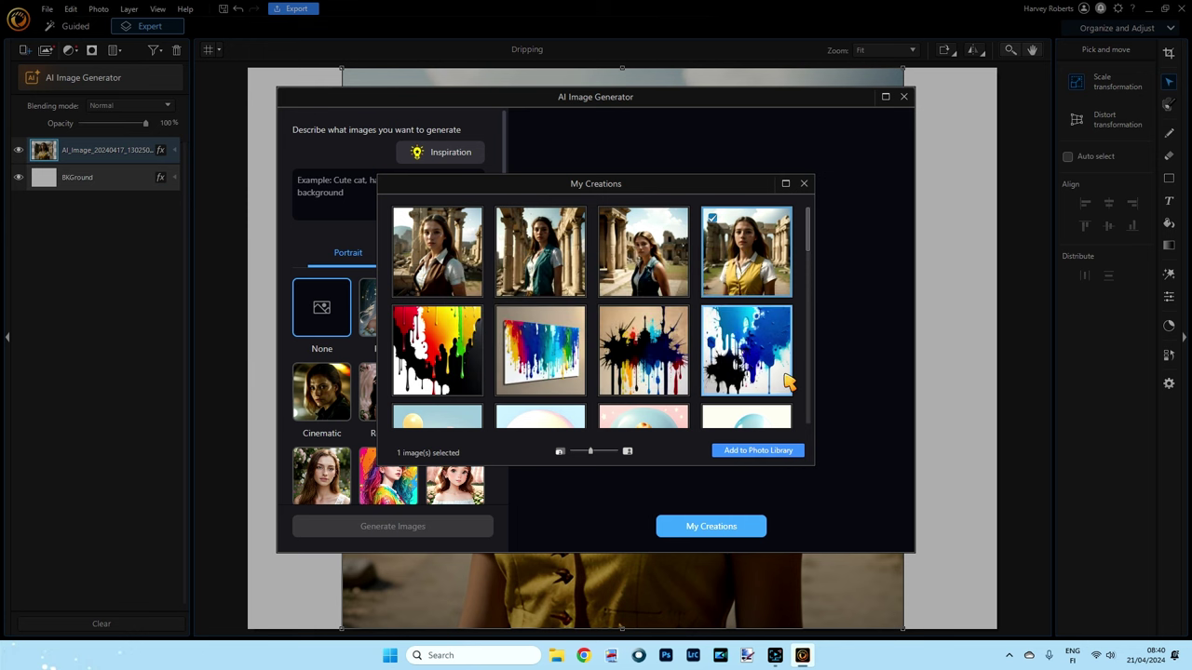
{"action": "left_click", "coordinate": [803, 183]}
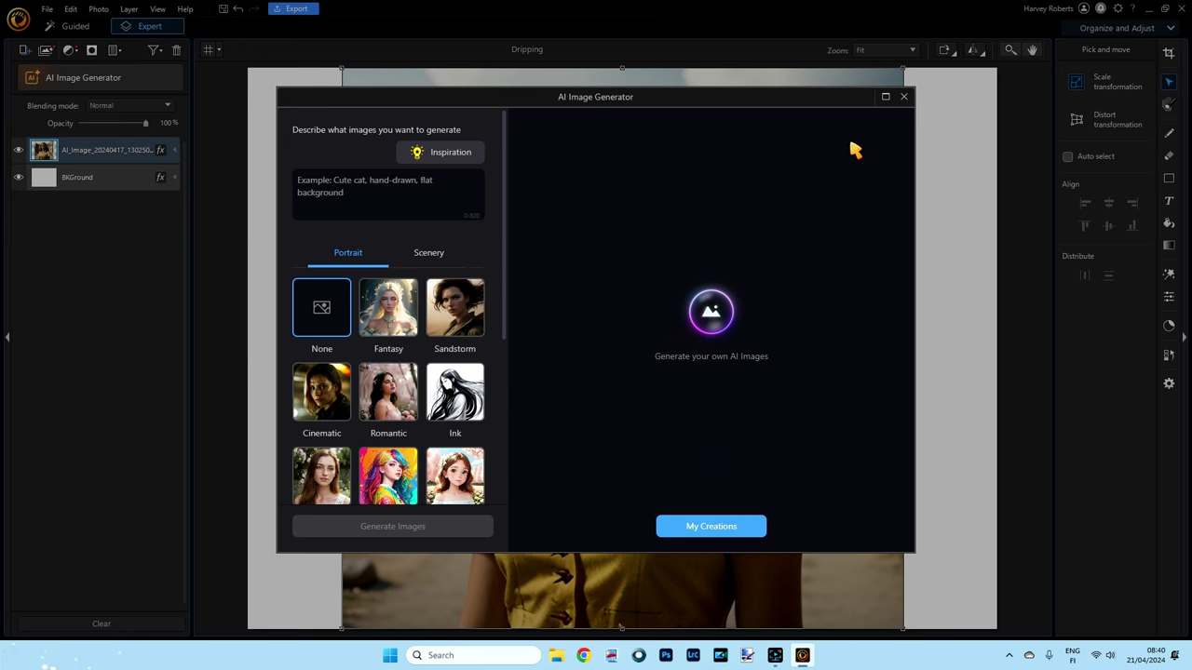
{"action": "left_click", "coordinate": [904, 97]}
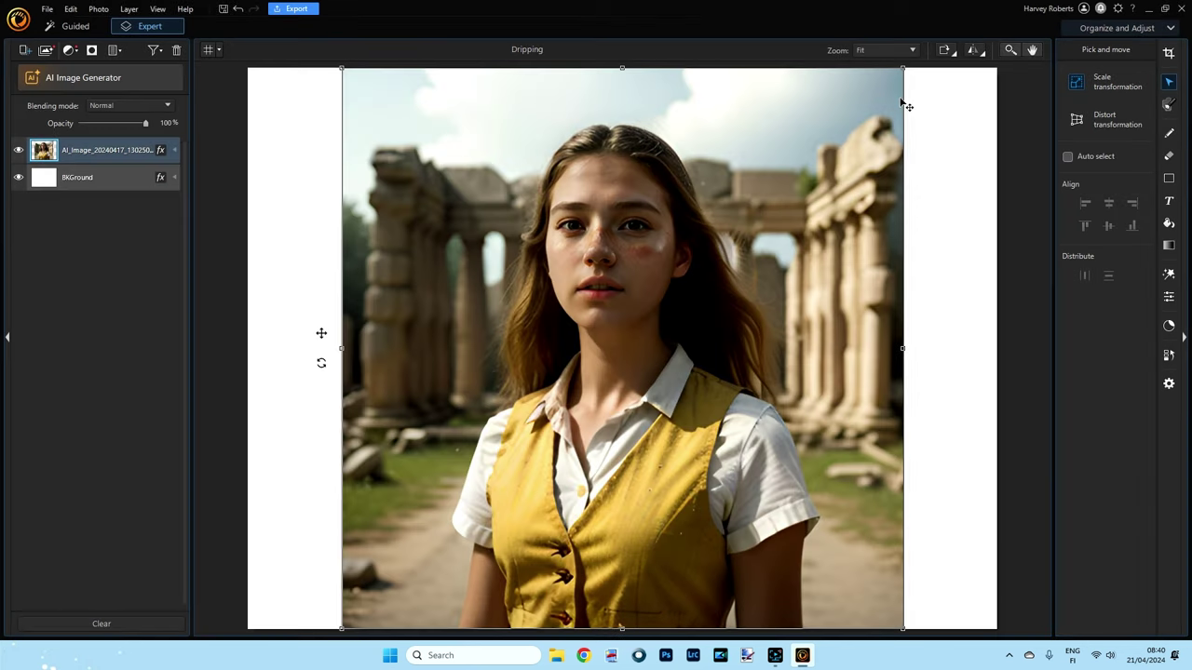
Step: Auto-select the young woman with the Select area tool and add a mask from it
{"action": "left_click", "coordinate": [1170, 107]}
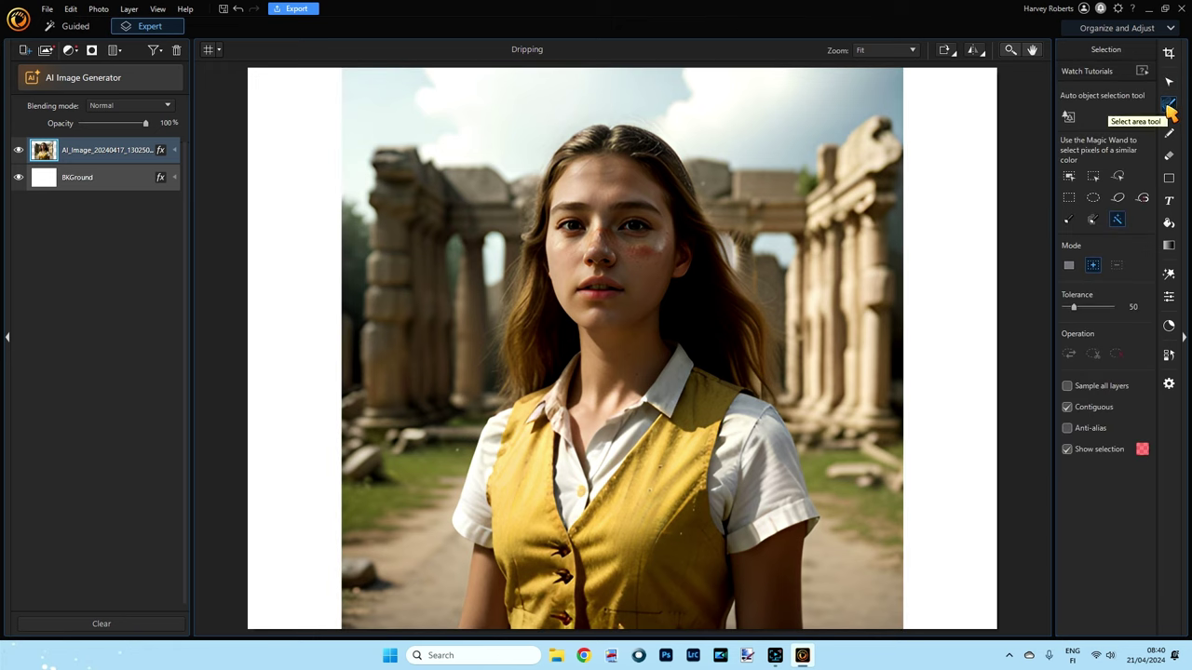
{"action": "left_click", "coordinate": [1069, 120]}
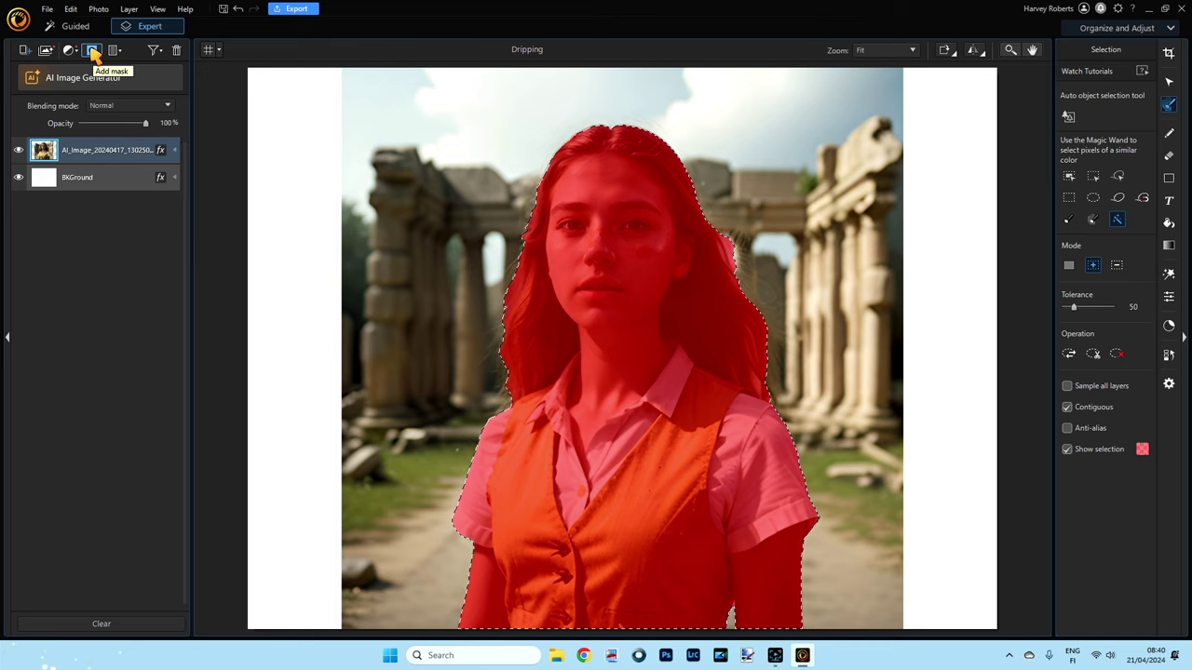
{"action": "left_click", "coordinate": [91, 50]}
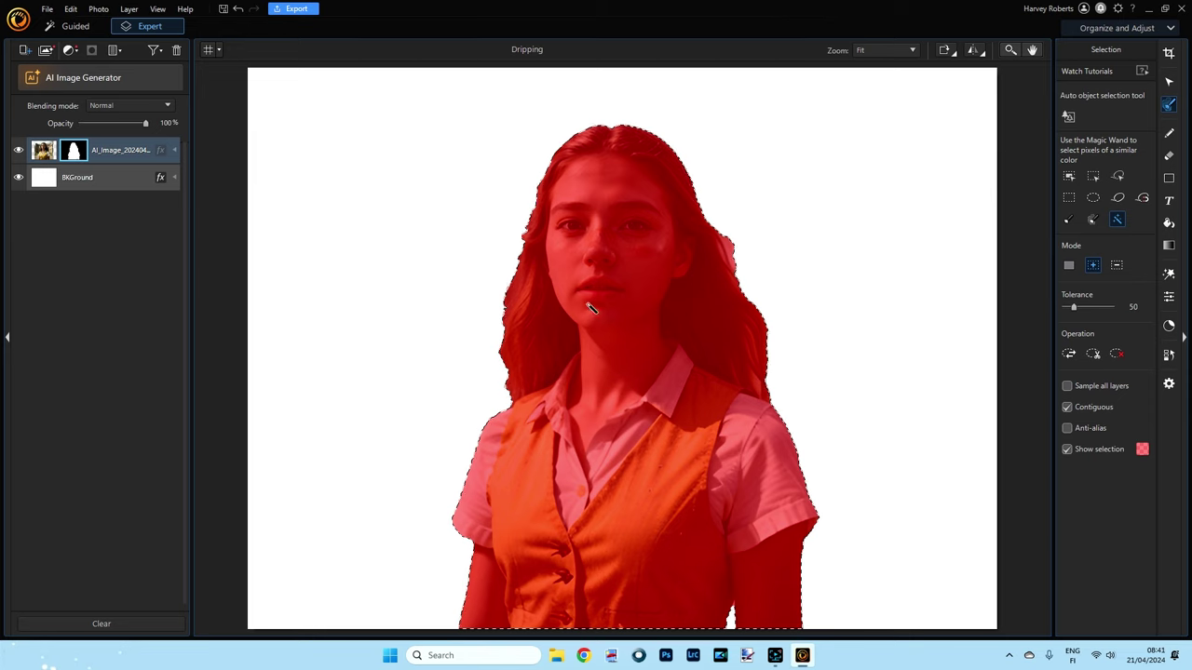
Step: Copy the selected woman and paste her as a new layer
{"action": "right_click", "coordinate": [589, 304]}
{"action": "key", "text": "ctrl+c"}
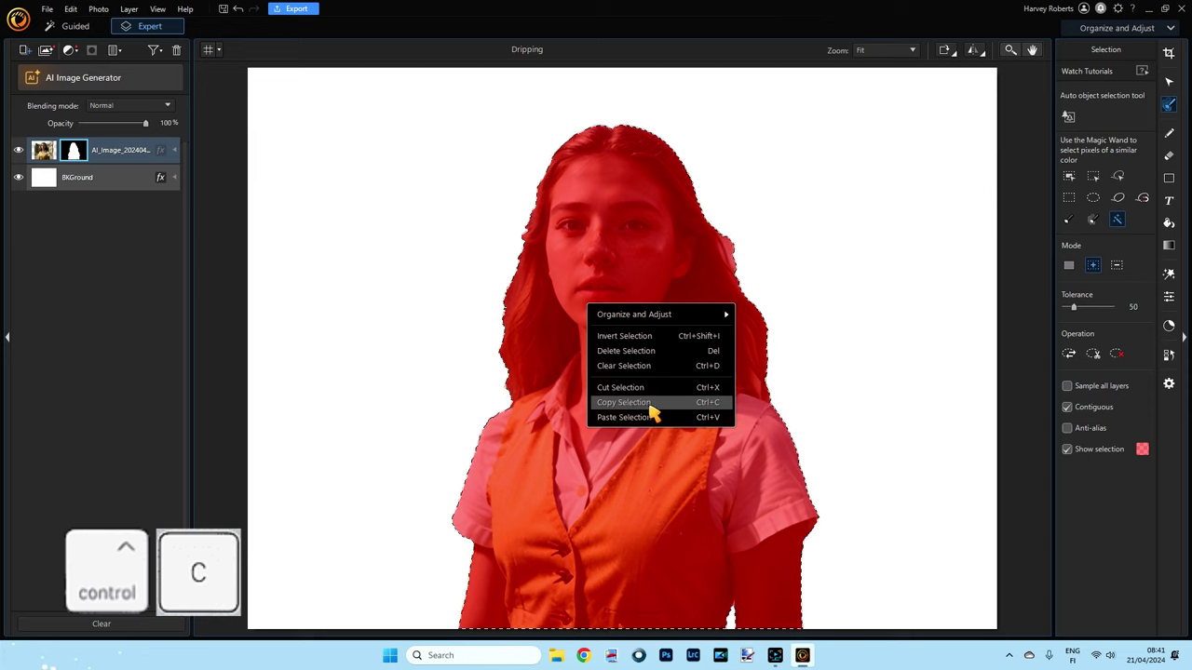
{"action": "left_click", "coordinate": [631, 404]}
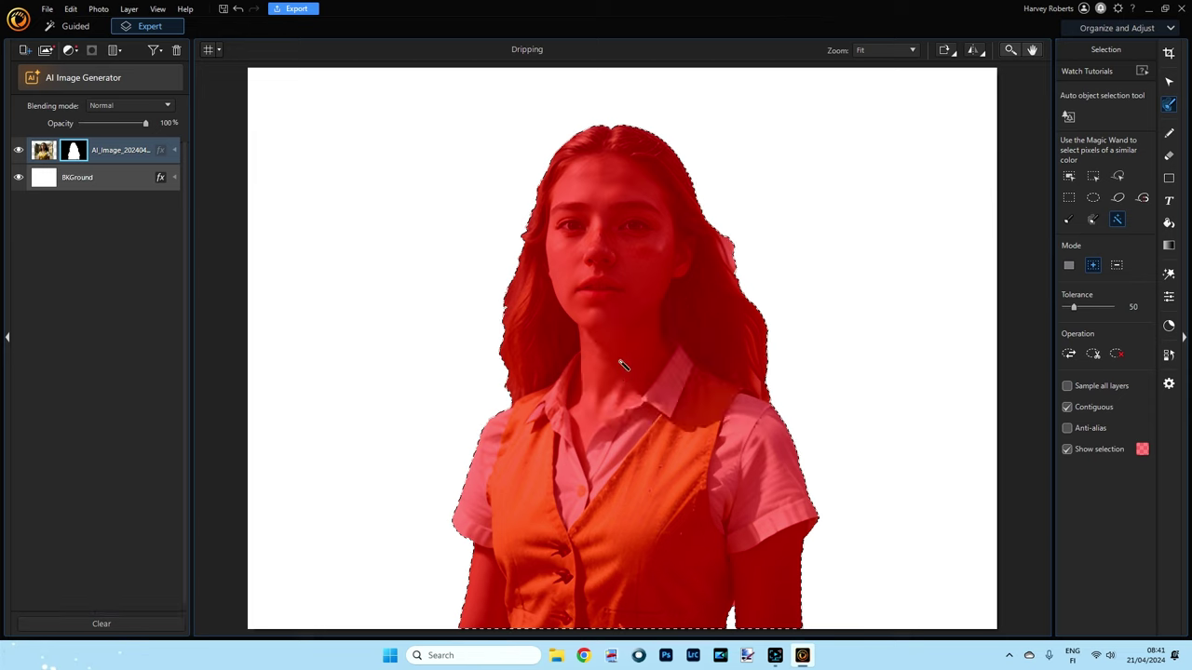
{"action": "right_click", "coordinate": [608, 331]}
{"action": "key", "text": "ctrl+v"}
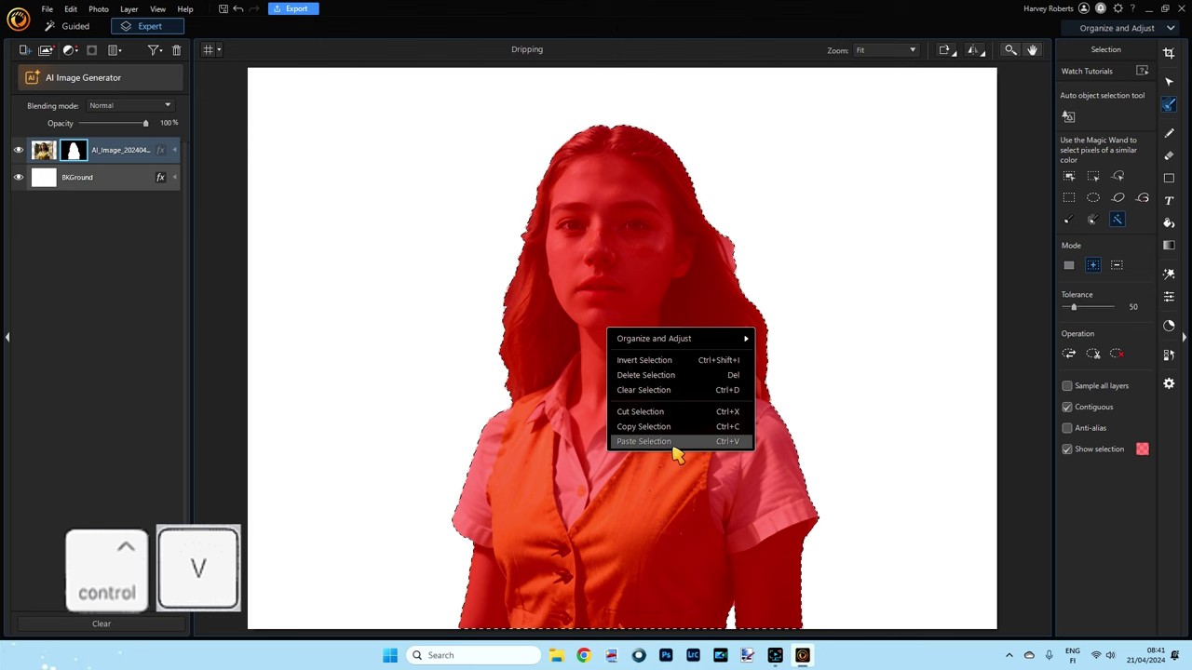
{"action": "left_click", "coordinate": [651, 442]}
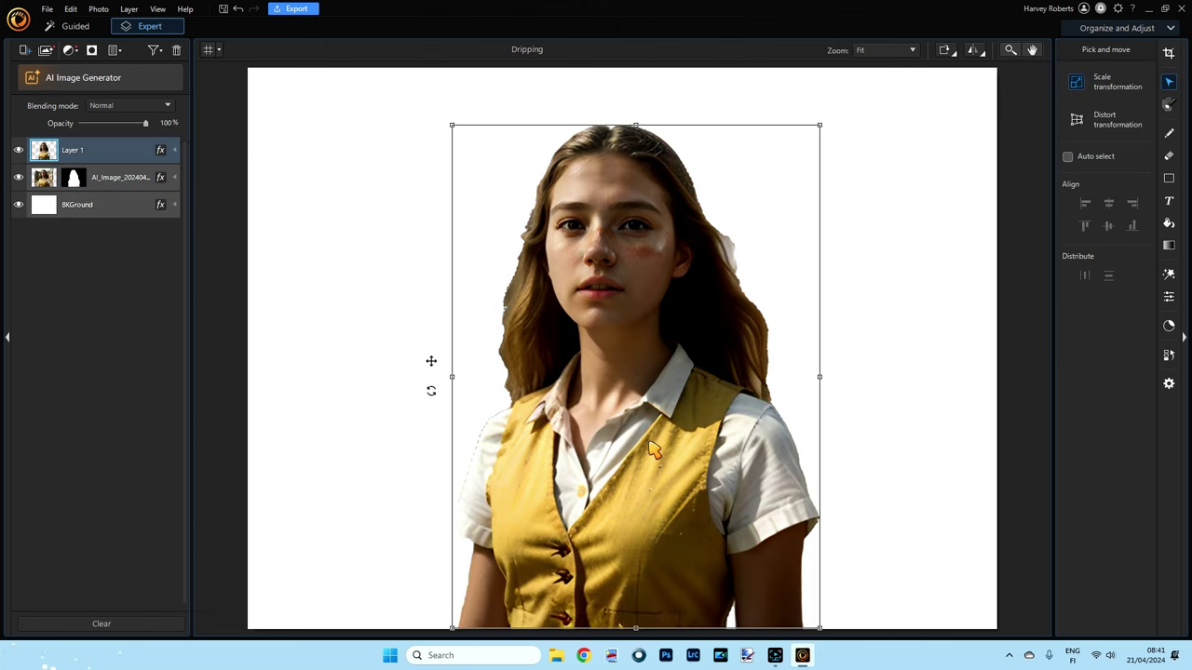
Step: Transfer the AI image's mask onto Layer 1 and rename that layer Cutout
{"action": "left_click", "coordinate": [75, 180]}
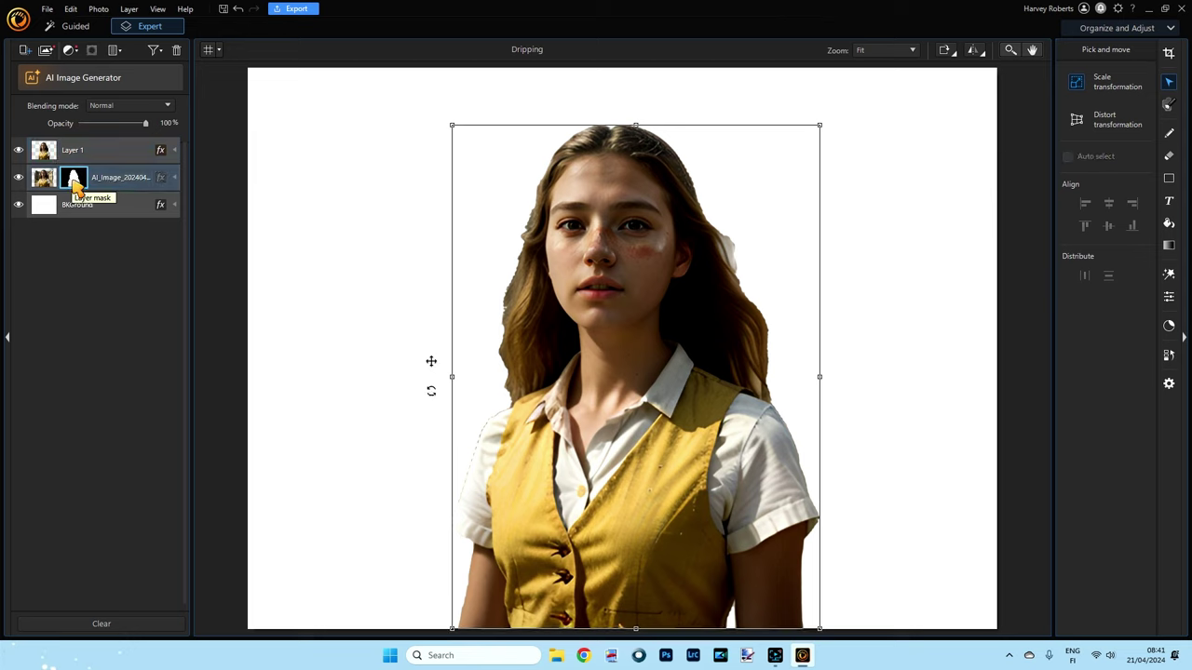
{"action": "left_click_drag", "start_coordinate": [76, 183], "coordinate": [73, 151]}
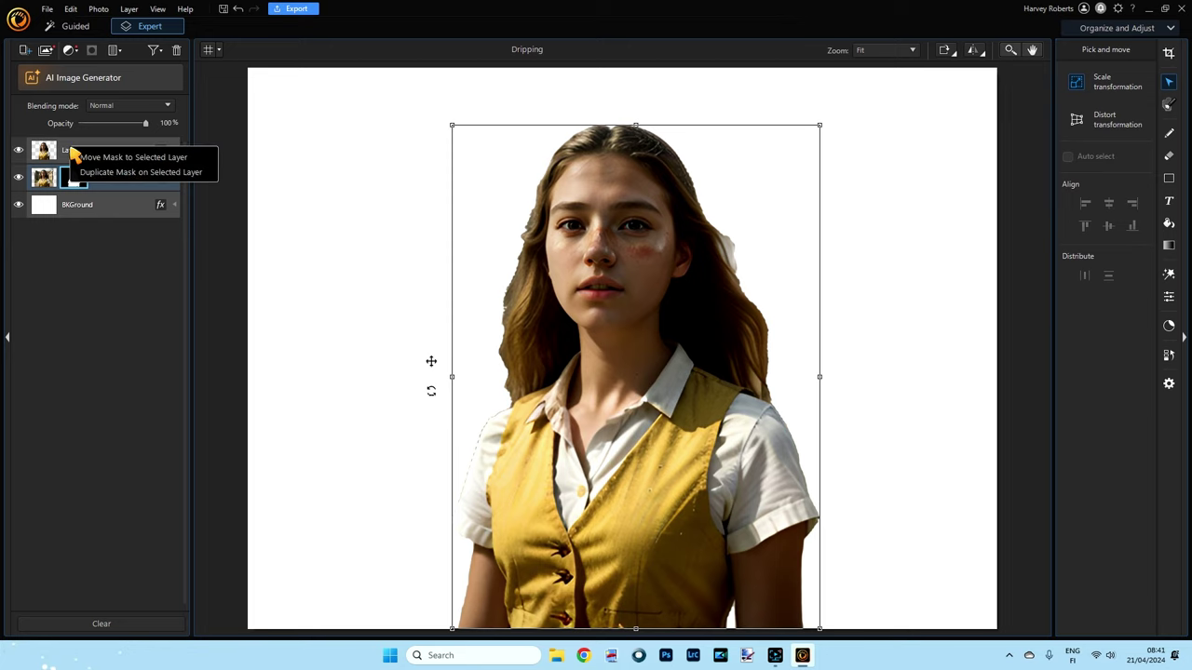
{"action": "left_click", "coordinate": [129, 158]}
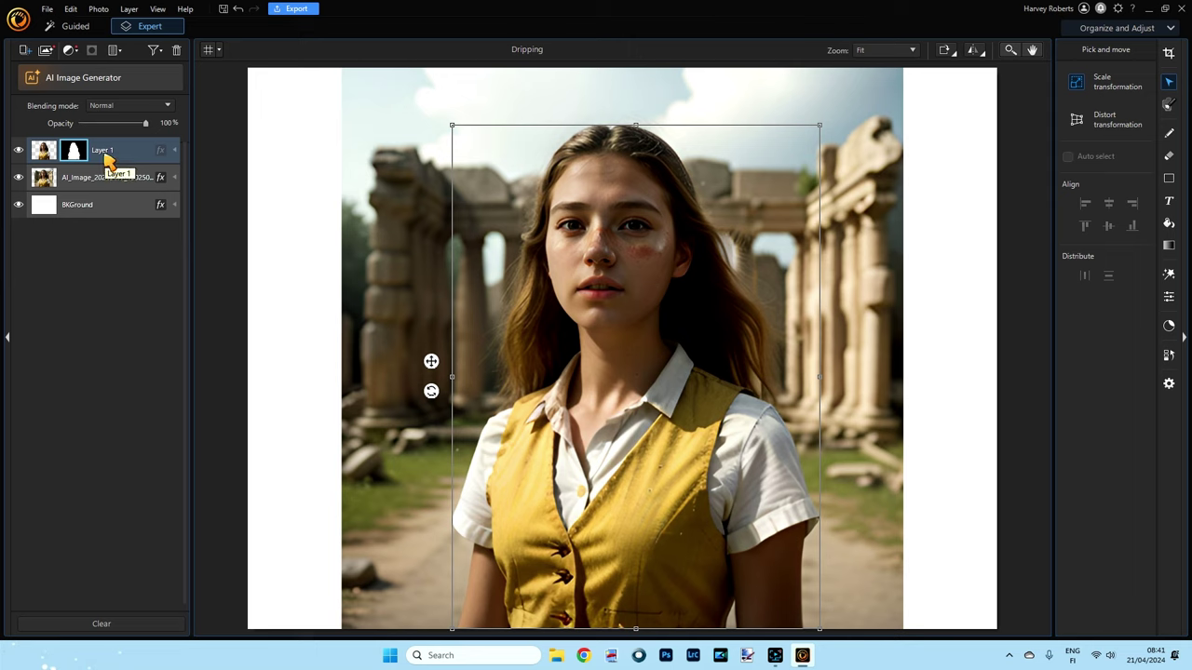
{"action": "double_click", "coordinate": [102, 153]}
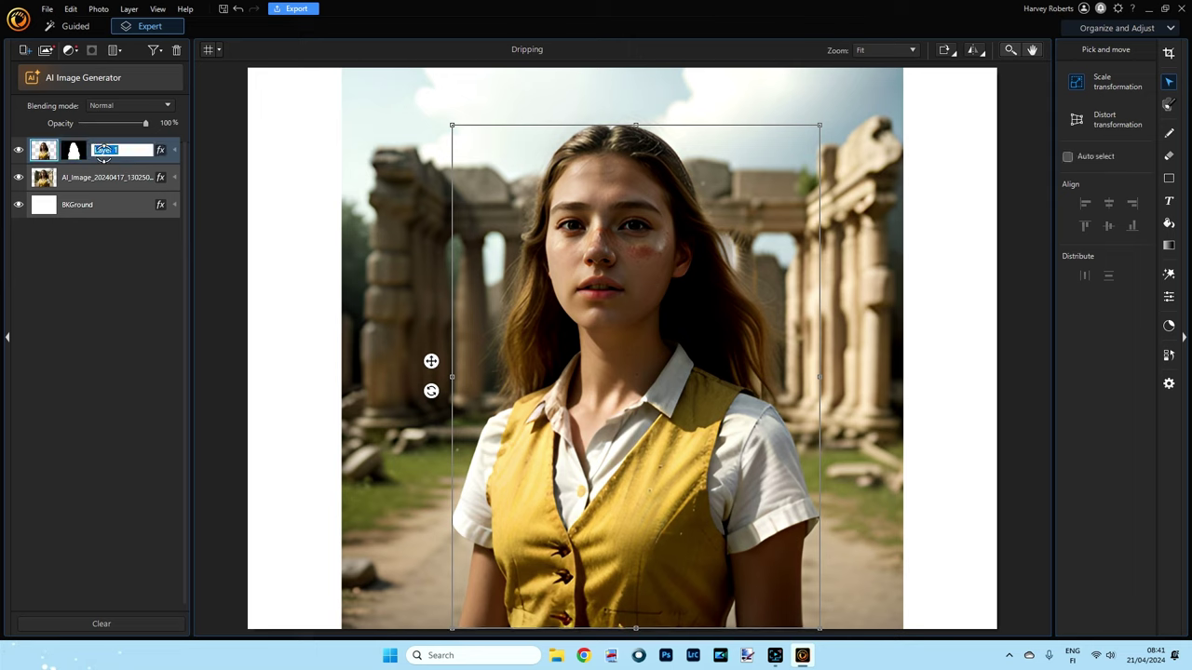
{"action": "type", "text": "Cutout"}
{"action": "key", "text": "Return"}
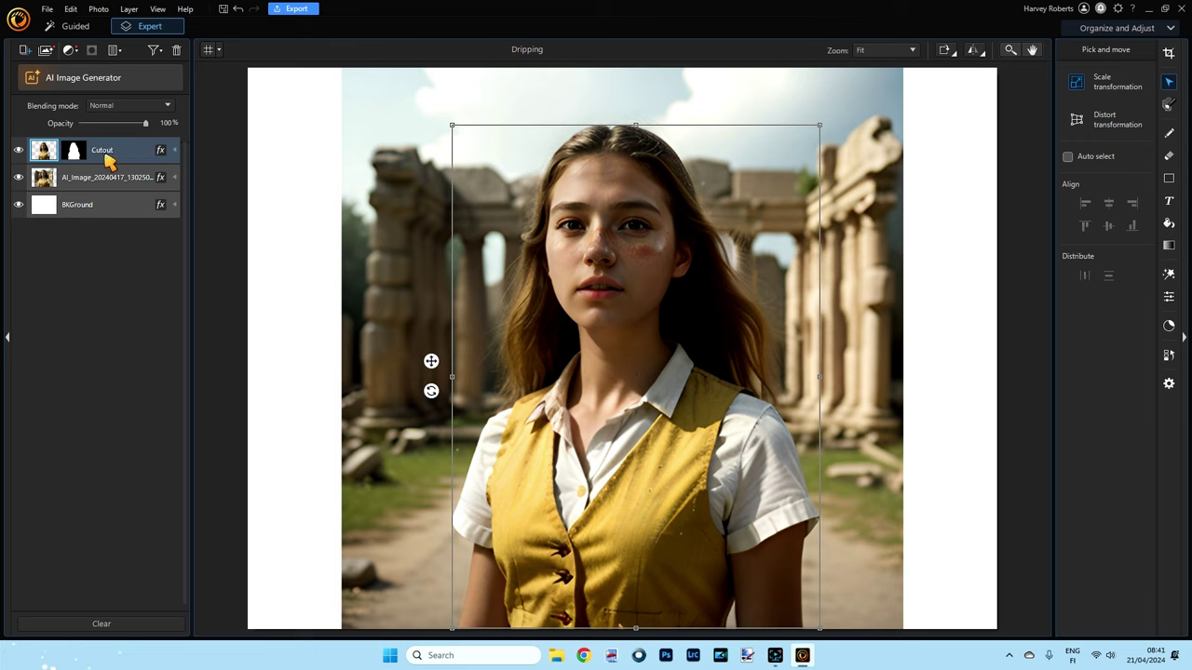
{"action": "left_click", "coordinate": [79, 166]}
Step: Move the Cutout woman up and hide the original AI_Image ruins layer
{"action": "left_click", "coordinate": [43, 152]}
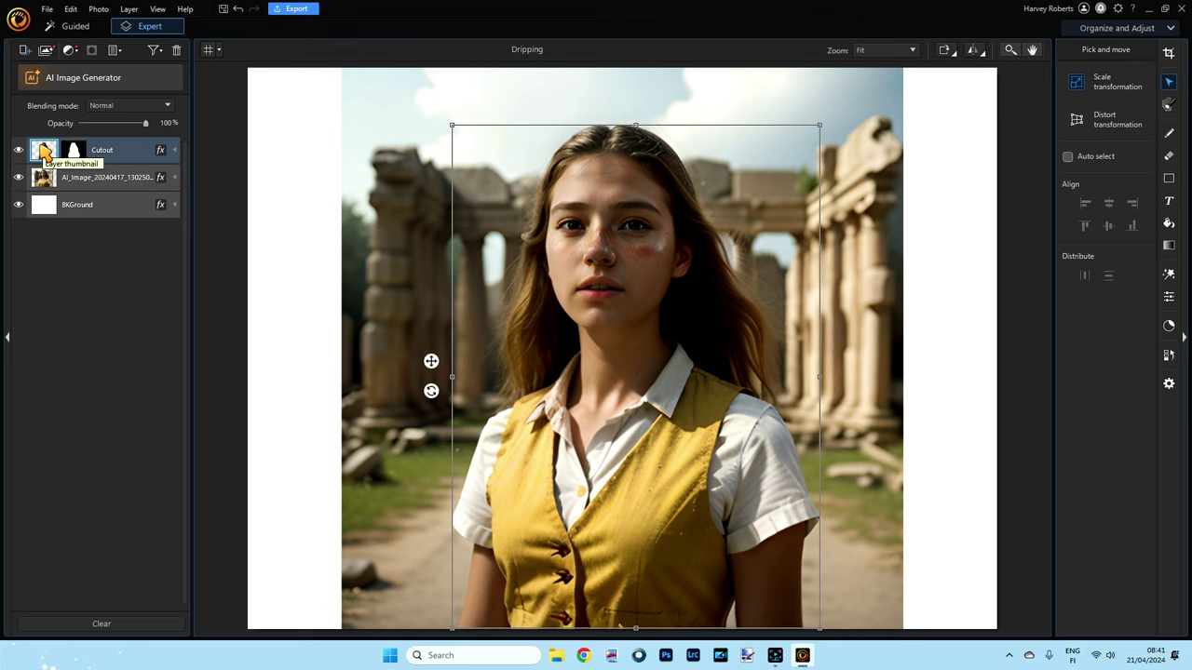
{"action": "left_click", "coordinate": [72, 154]}
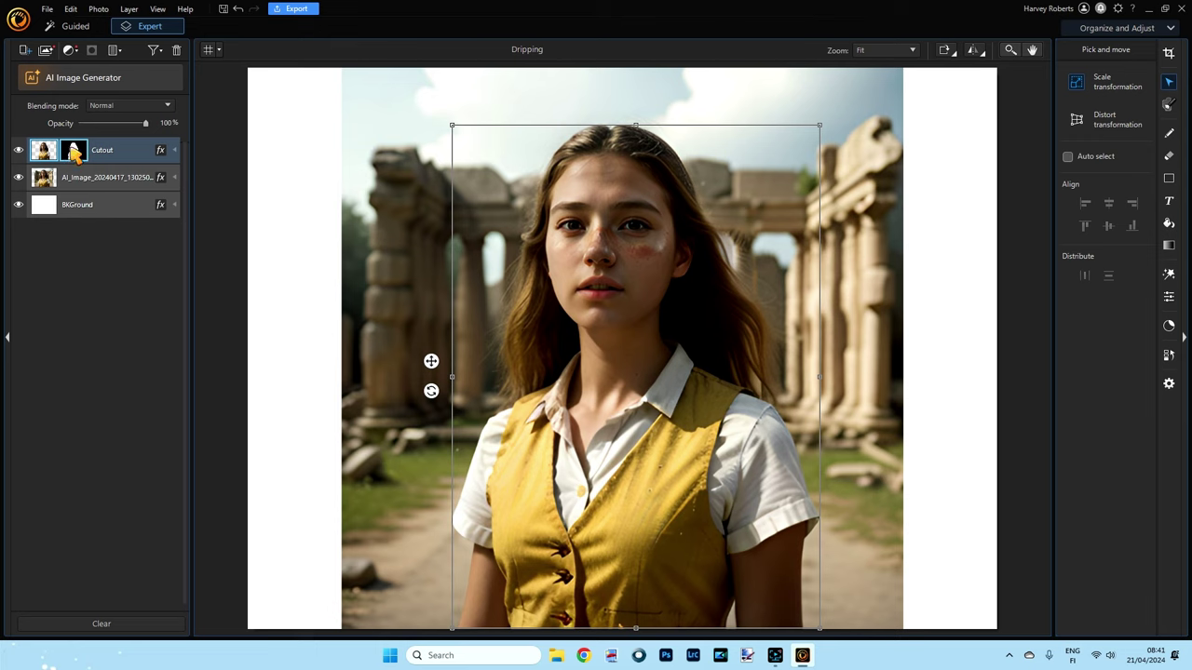
{"action": "left_click", "coordinate": [44, 152]}
{"action": "left_click_drag", "start_coordinate": [631, 388], "coordinate": [648, 349]}
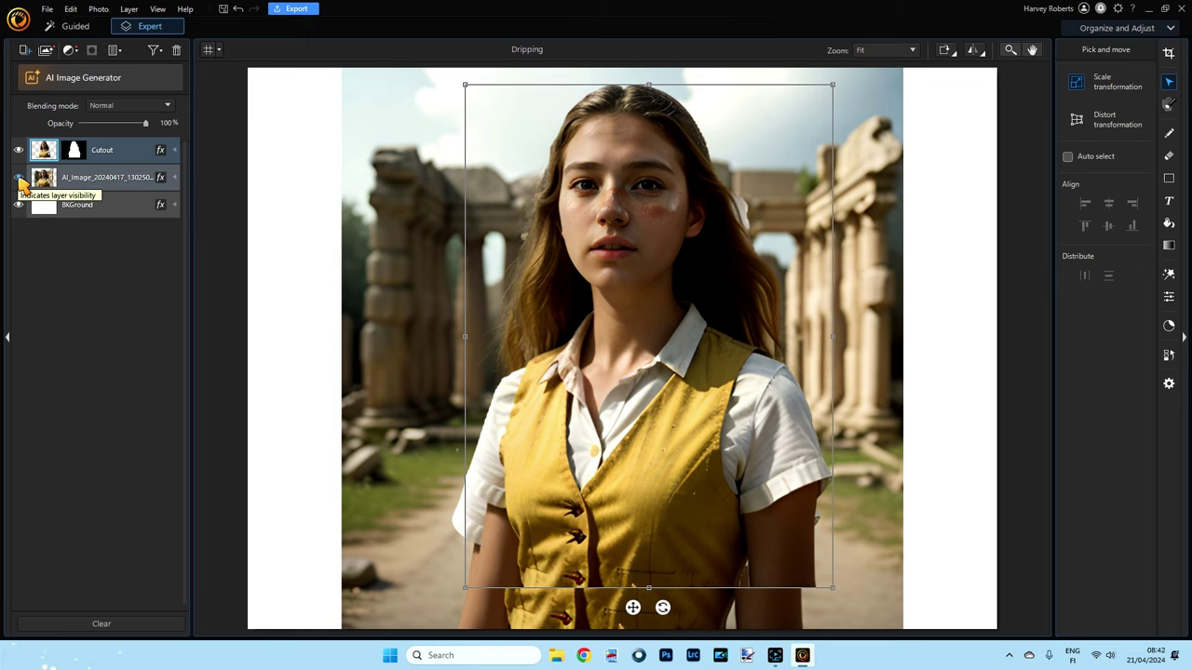
{"action": "left_click", "coordinate": [19, 177]}
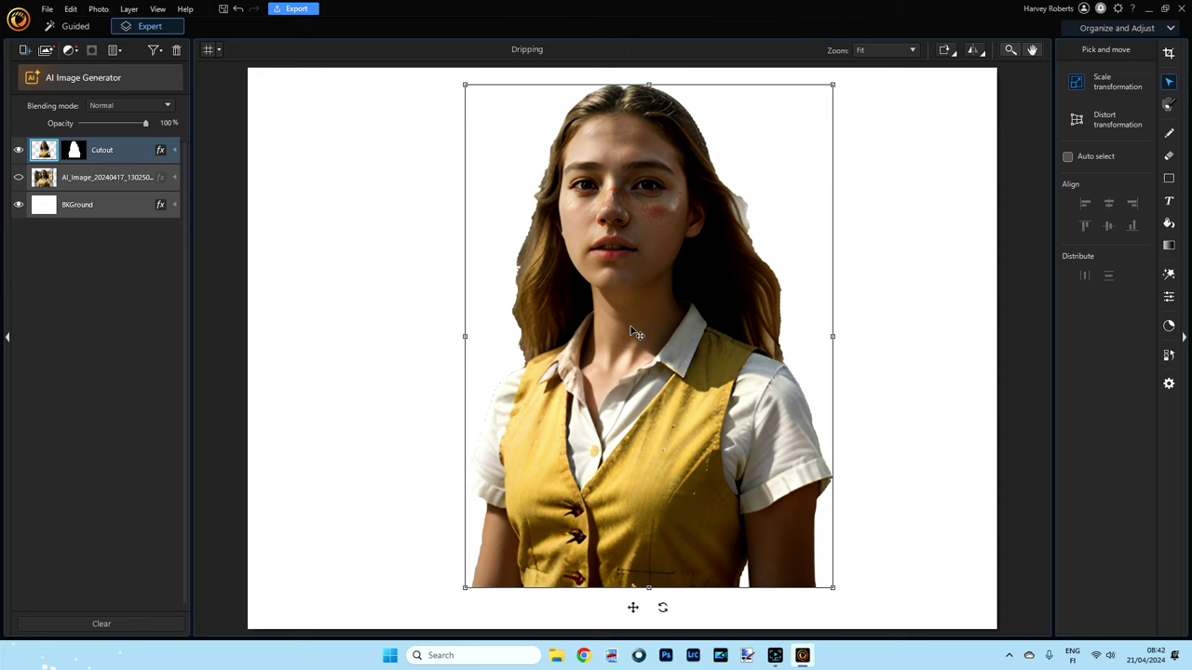
Step: Shrink the cut-out woman slightly and shift her up and left
{"action": "left_click", "coordinate": [623, 354]}
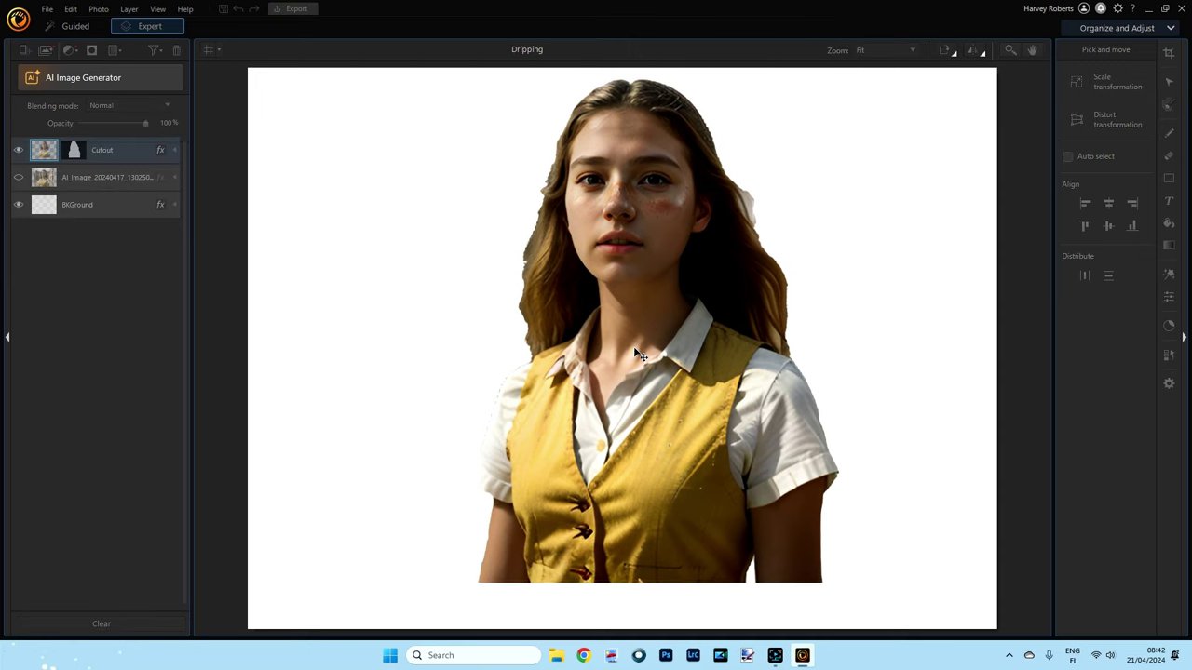
{"action": "left_click_drag", "start_coordinate": [468, 80], "coordinate": [519, 122]}
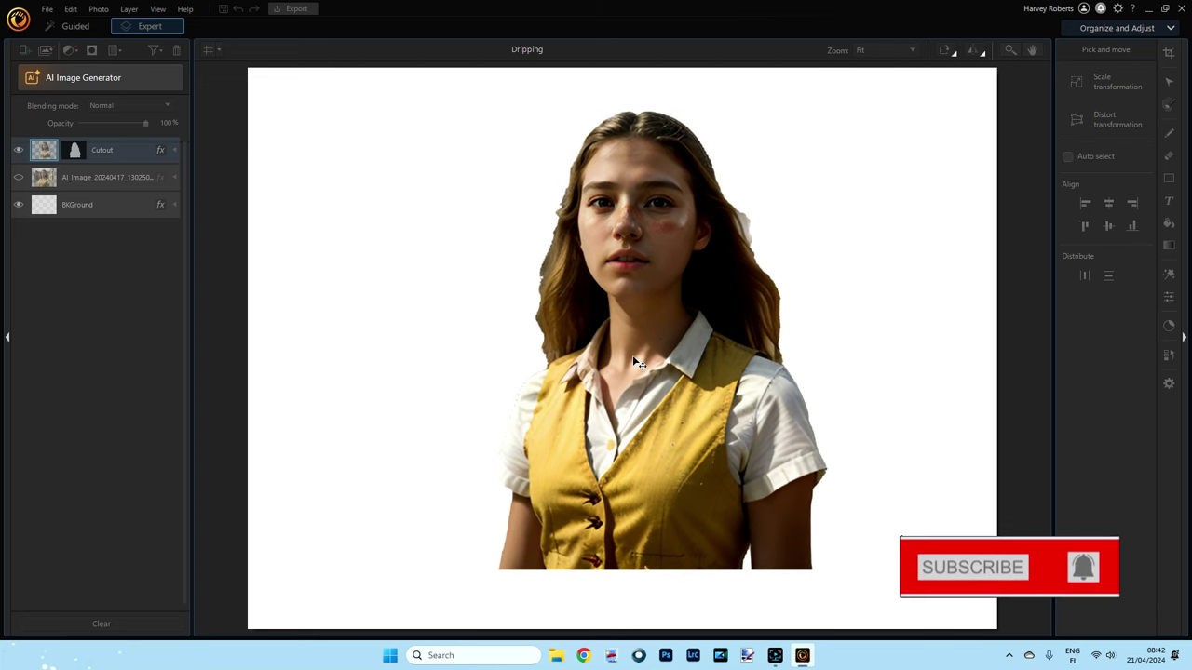
{"action": "left_click_drag", "start_coordinate": [633, 357], "coordinate": [620, 340]}
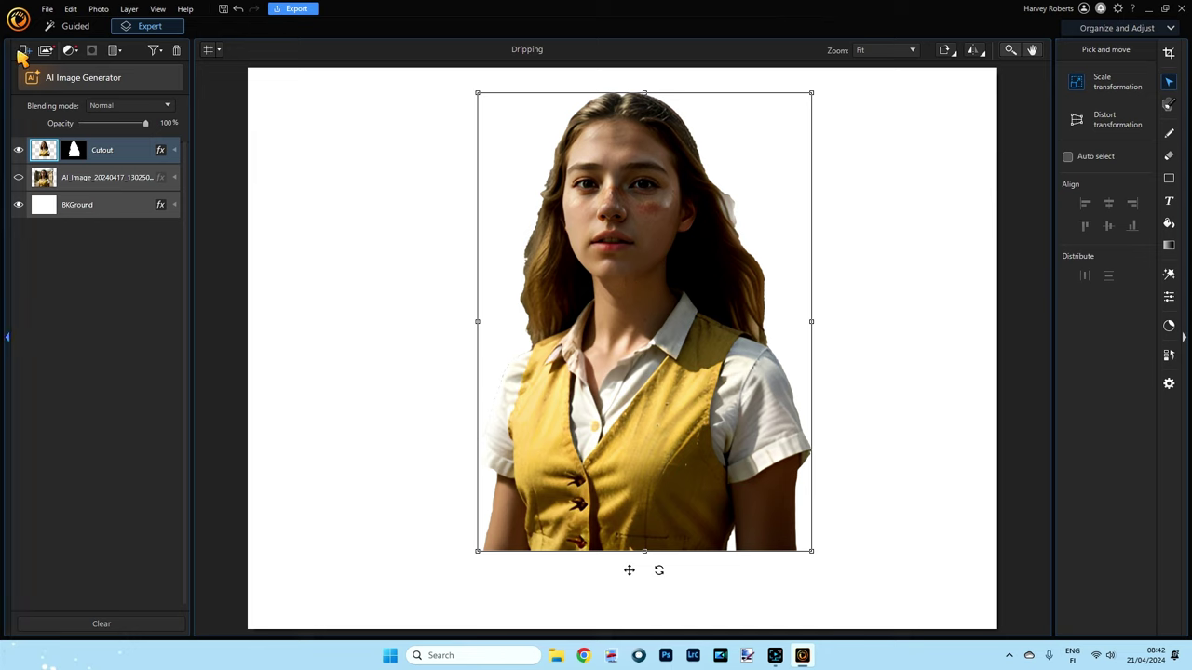
Step: Add PaintDripping.png from Downloads as a photo layer, scale it down, and place it over the woman
{"action": "left_click", "coordinate": [23, 51]}
{"action": "mouse_move", "coordinate": [71, 123]}
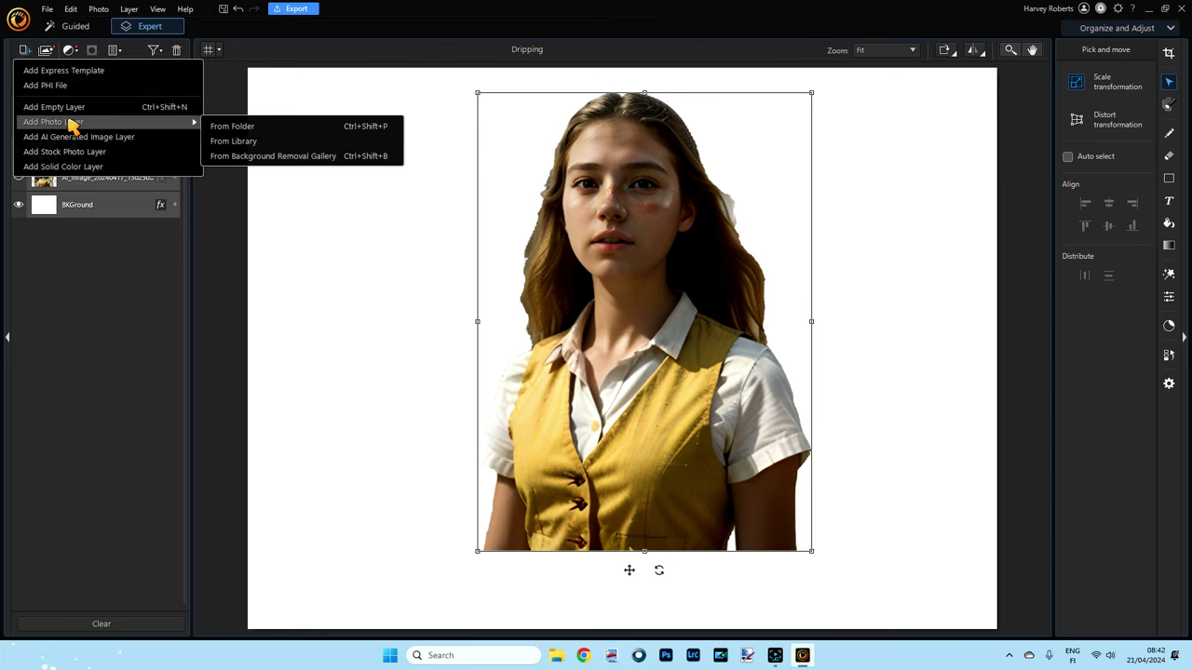
{"action": "left_click", "coordinate": [234, 128]}
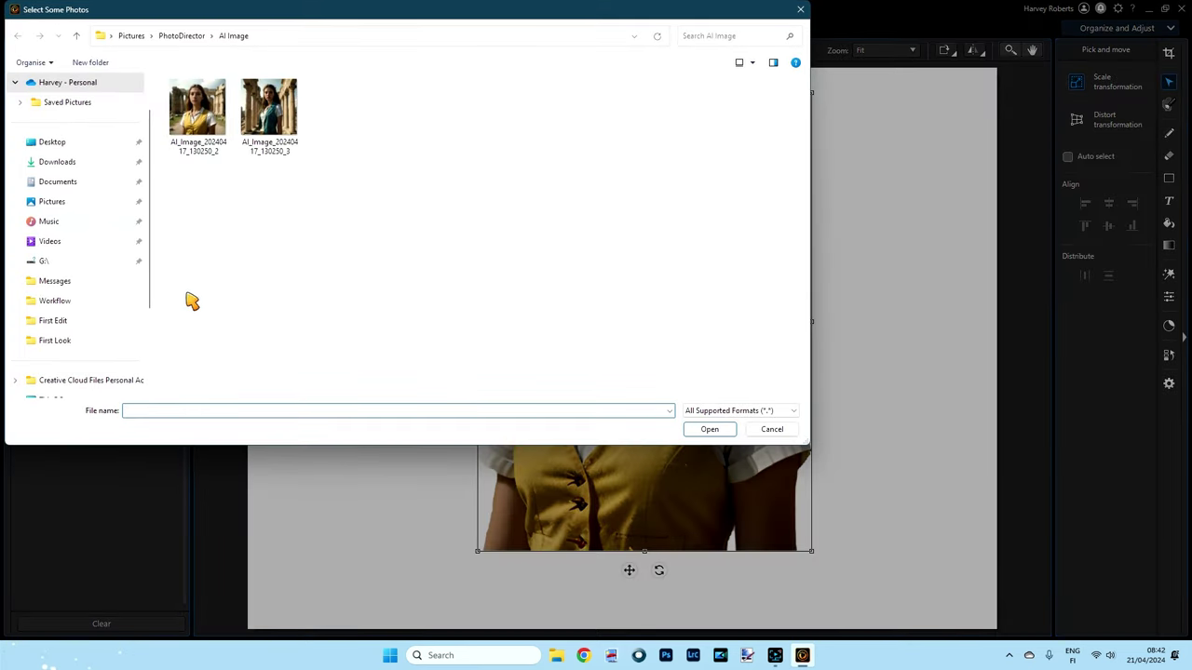
{"action": "left_click", "coordinate": [63, 163]}
{"action": "left_click", "coordinate": [216, 140]}
{"action": "double_click", "coordinate": [215, 138]}
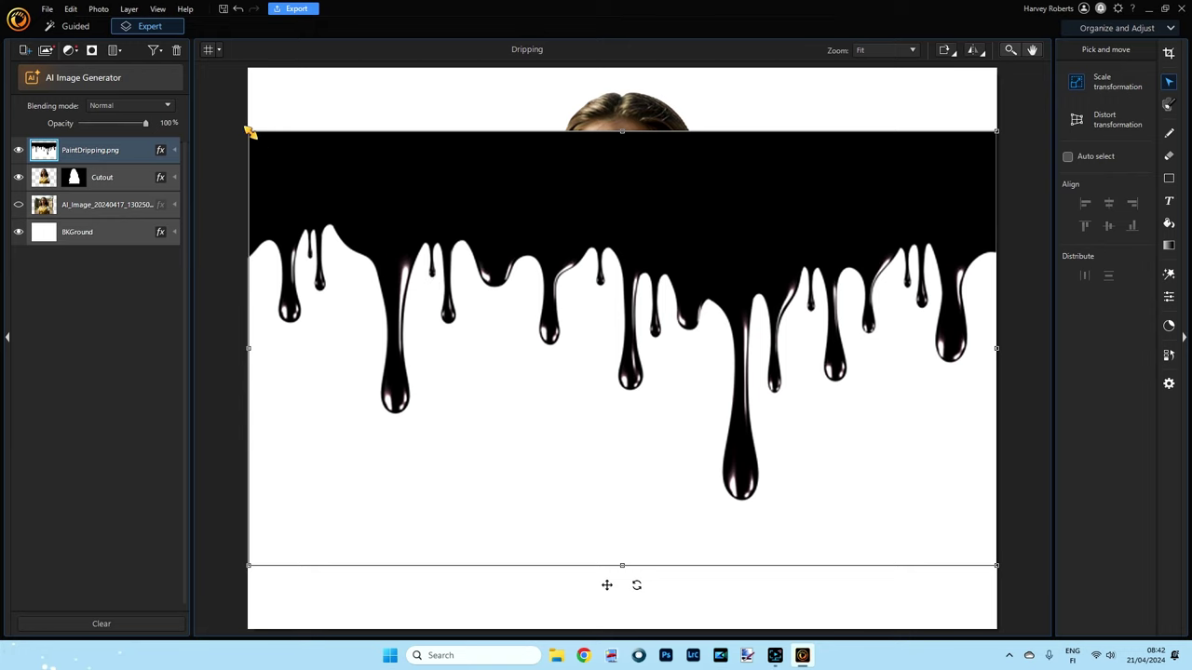
{"action": "left_click_drag", "start_coordinate": [250, 132], "coordinate": [651, 350]}
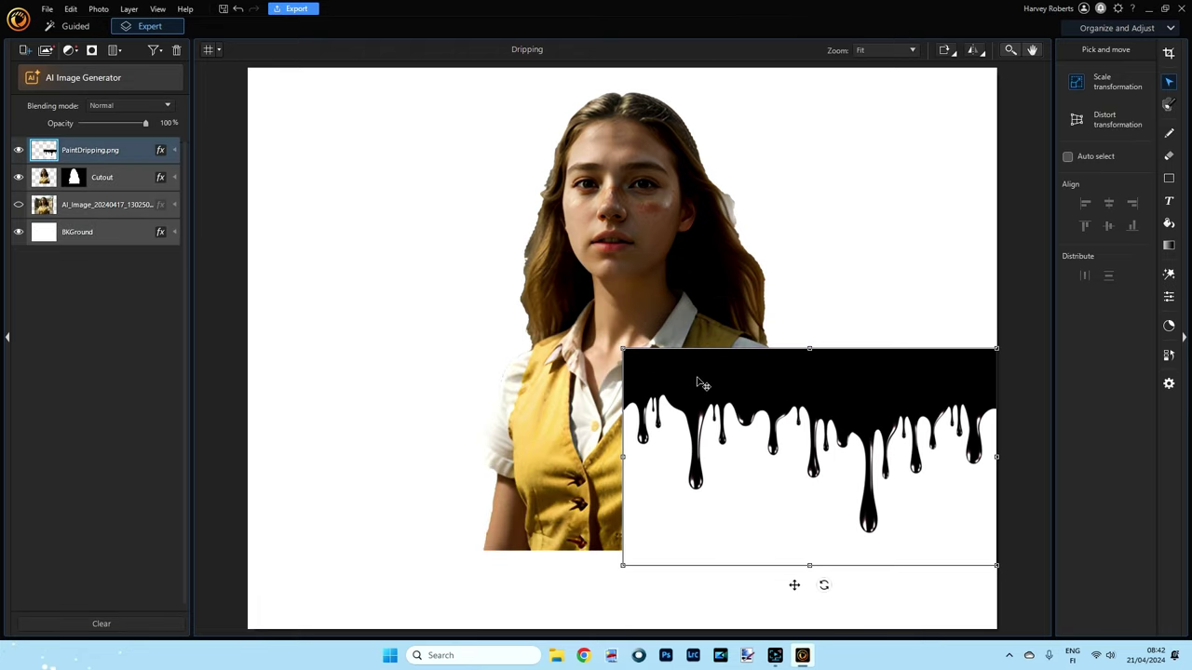
{"action": "left_click_drag", "start_coordinate": [820, 445], "coordinate": [687, 416]}
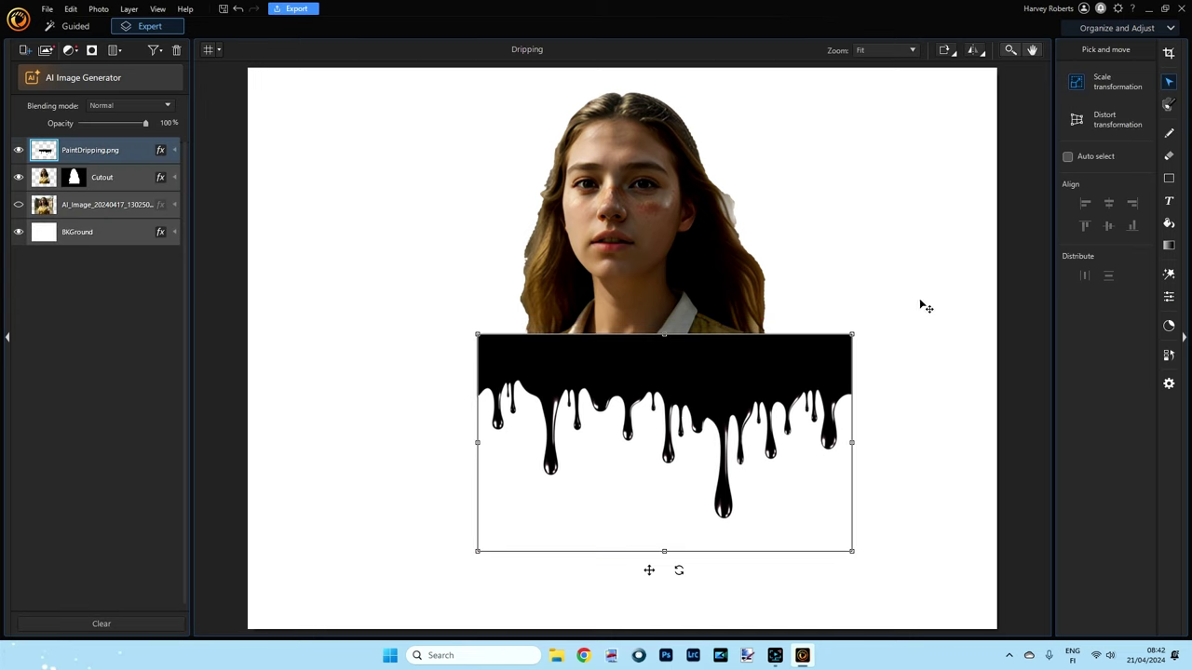
Step: Confirm the snap settings in Layers Preferences
{"action": "left_click", "coordinate": [1171, 391]}
{"action": "left_click", "coordinate": [1170, 390]}
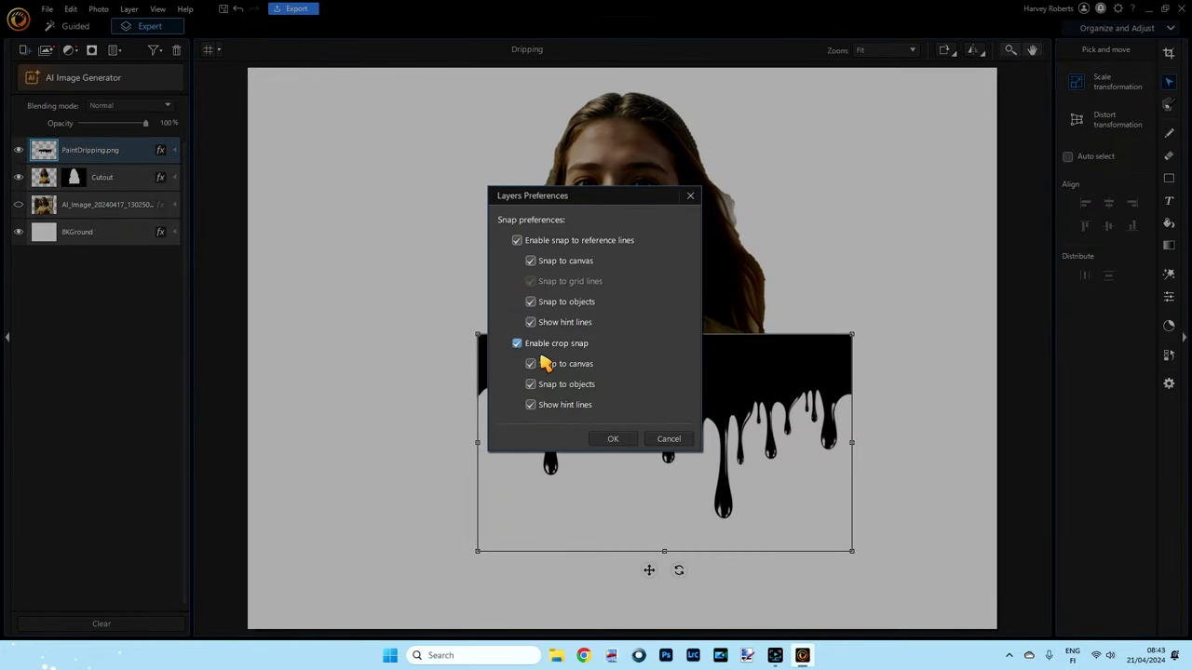
{"action": "left_click", "coordinate": [613, 441]}
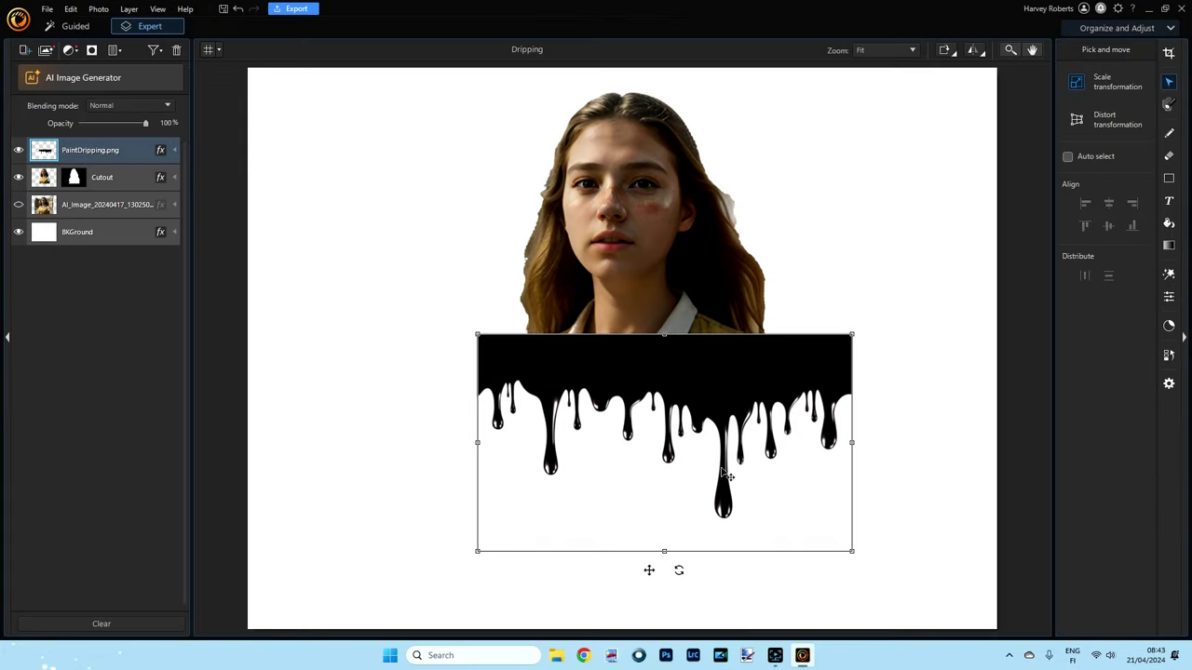
Step: Realign the drip layer and shrink it proportionally to span the torso
{"action": "left_click_drag", "start_coordinate": [629, 395], "coordinate": [679, 395]}
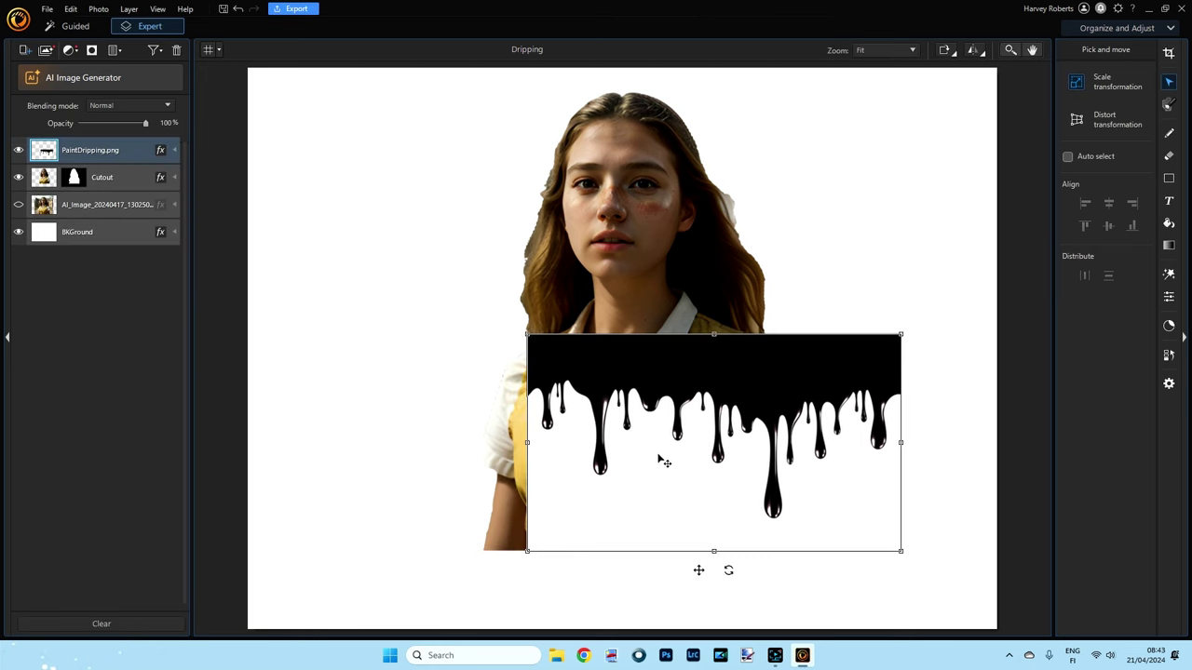
{"action": "mouse_move", "coordinate": [694, 433]}
{"action": "left_mouse_down"}
{"action": "mouse_move", "coordinate": [605, 431]}
{"action": "mouse_move", "coordinate": [599, 181]}
{"action": "mouse_move", "coordinate": [593, 288]}
{"action": "mouse_move", "coordinate": [608, 438]}
{"action": "left_mouse_up"}
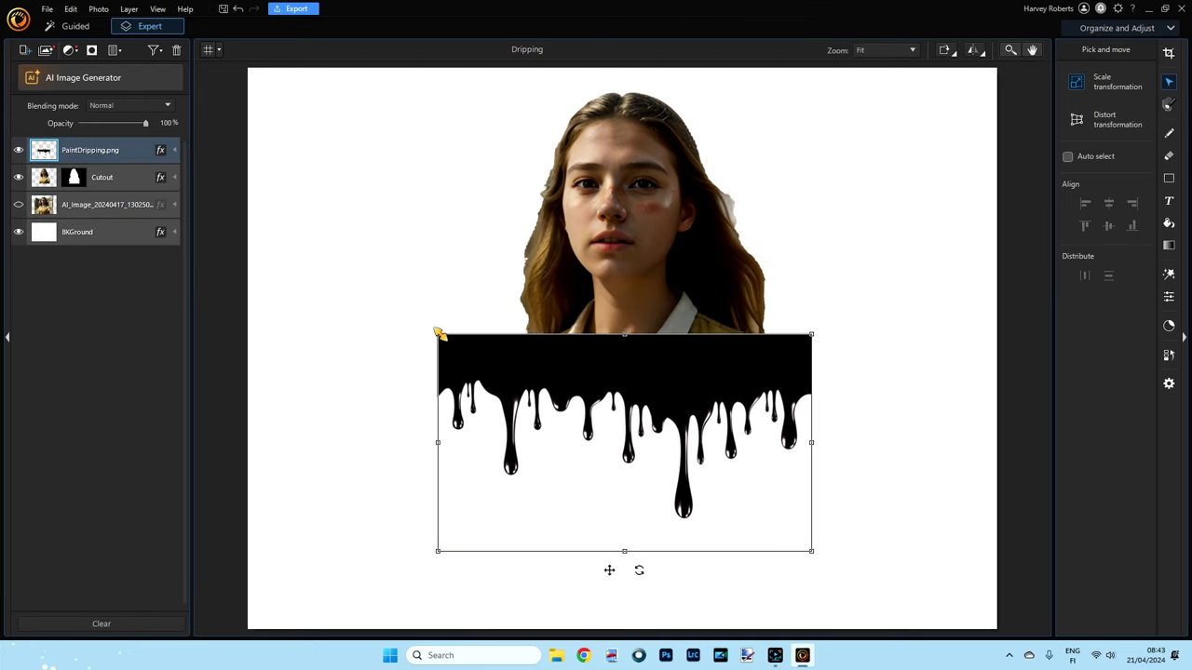
{"action": "left_click_drag", "start_coordinate": [434, 332], "coordinate": [480, 359]}
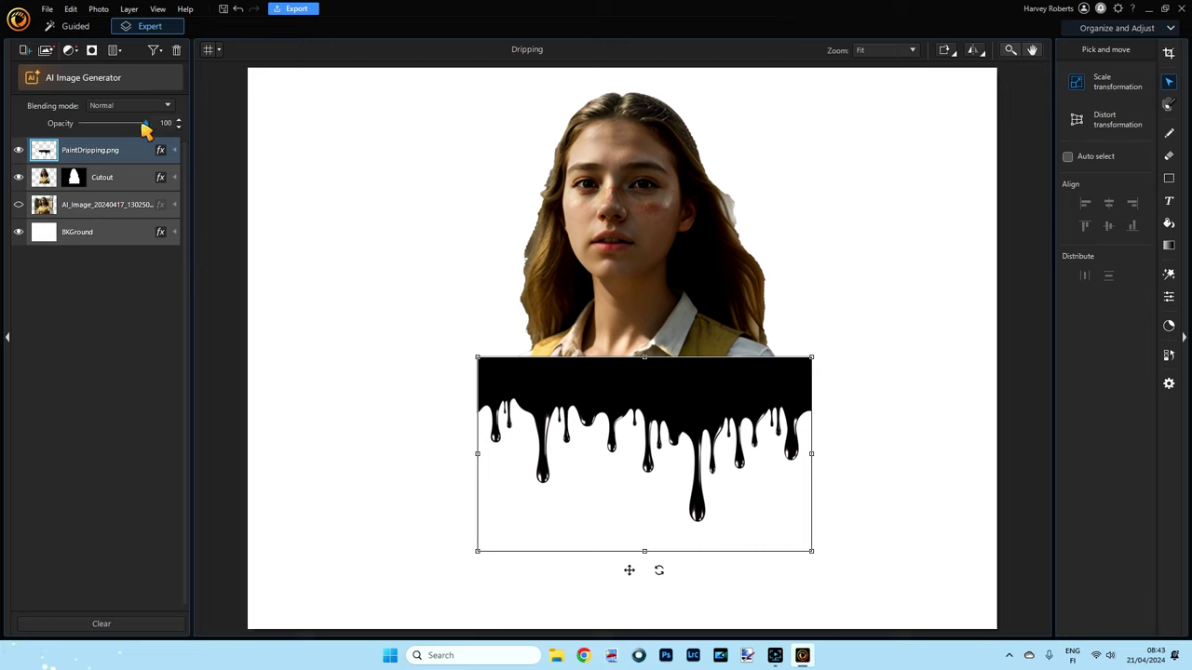
Step: At 50% opacity, lower the drip layer over the vest, then restore 100% opacity
{"action": "left_click_drag", "start_coordinate": [145, 130], "coordinate": [114, 129]}
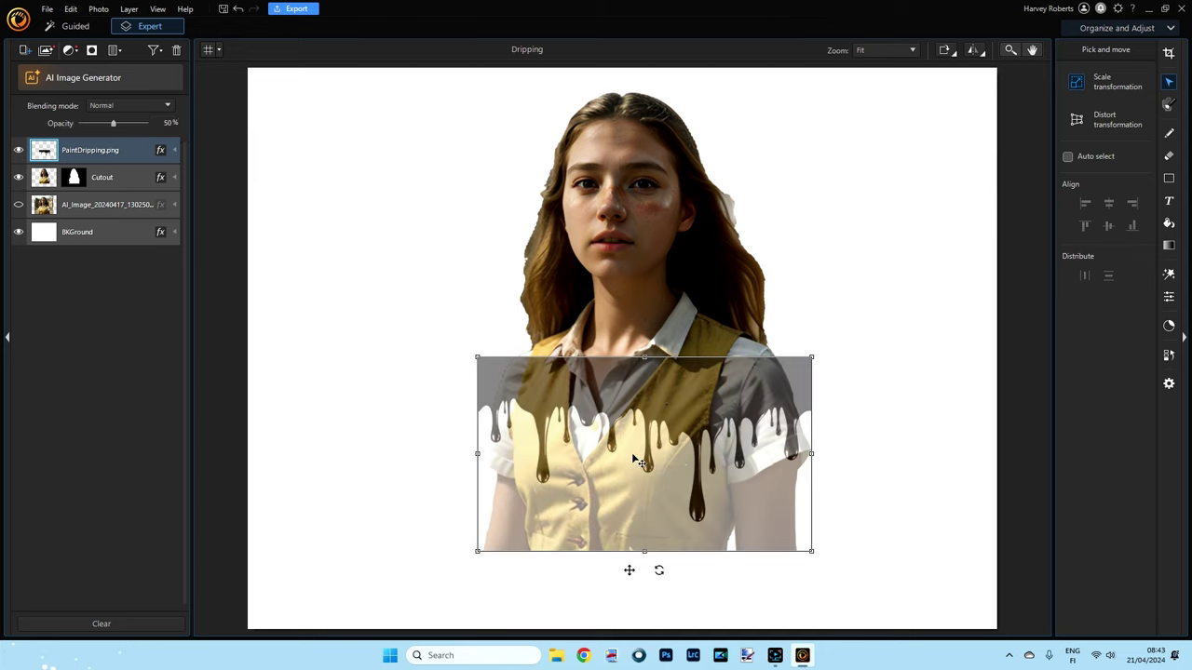
{"action": "left_click_drag", "start_coordinate": [631, 453], "coordinate": [628, 483]}
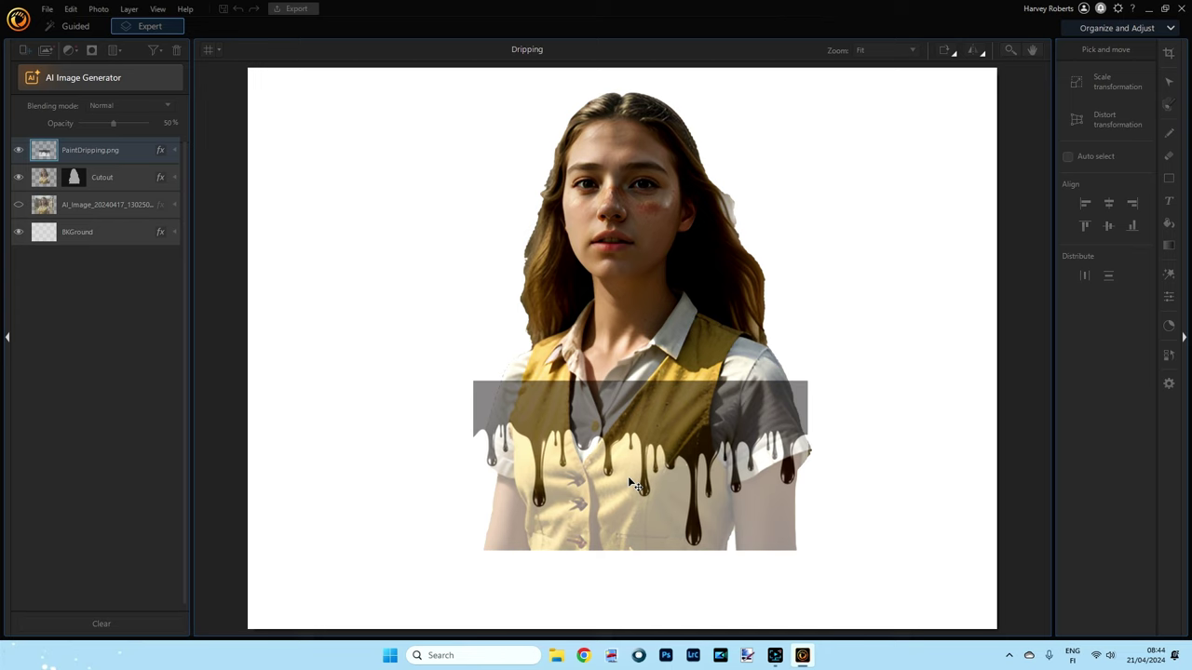
{"action": "left_click_drag", "start_coordinate": [629, 483], "coordinate": [628, 480]}
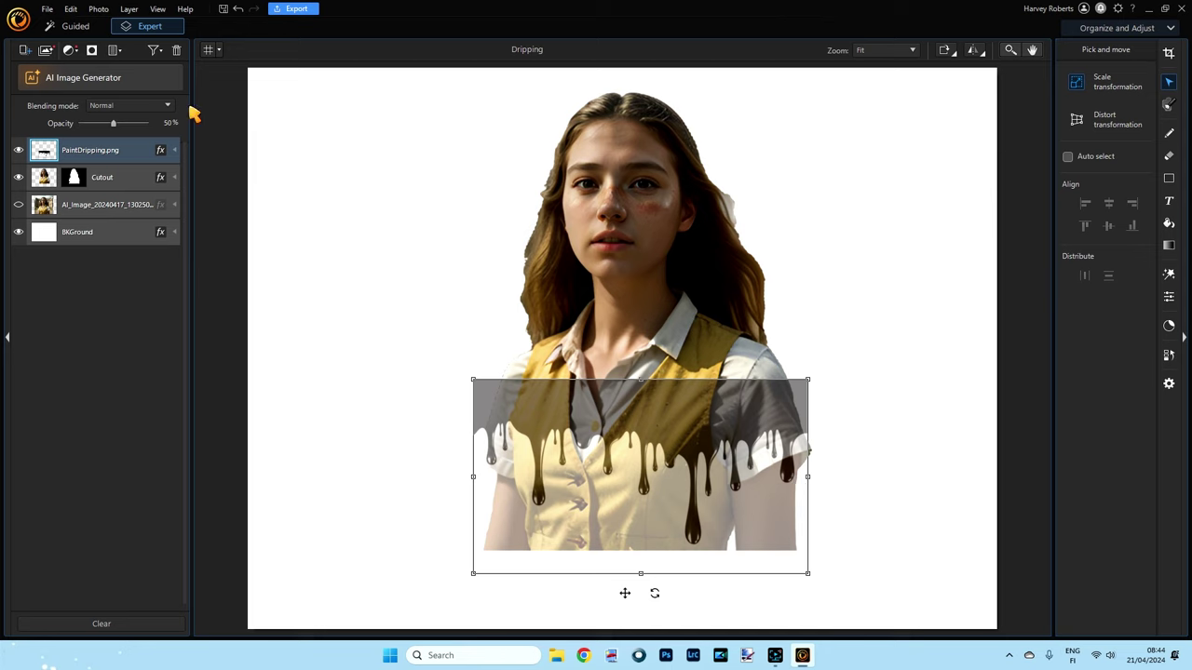
{"action": "left_click_drag", "start_coordinate": [113, 124], "coordinate": [165, 122]}
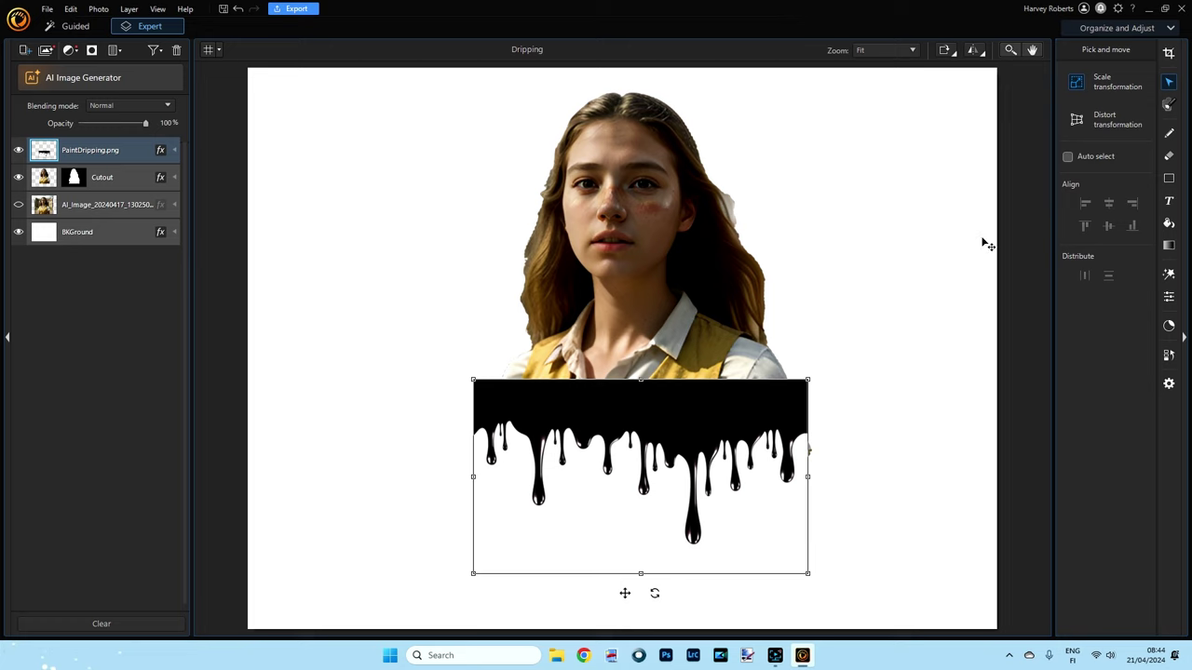
{"action": "left_click", "coordinate": [1169, 105]}
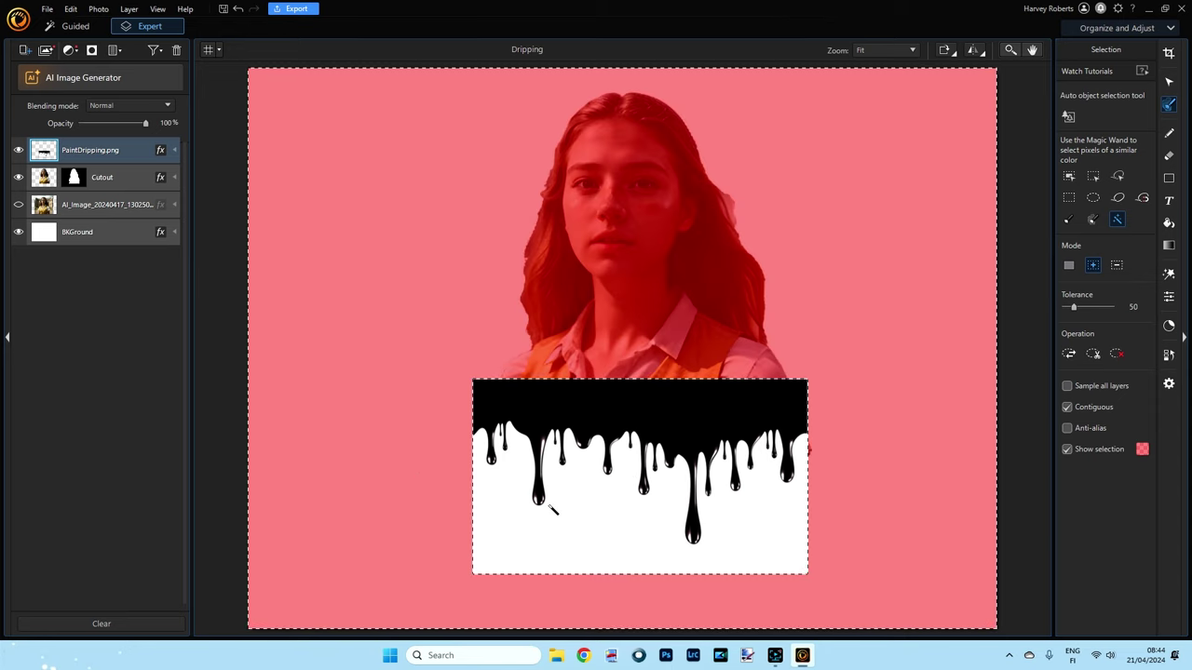
{"action": "key", "text": "ctrl+d"}
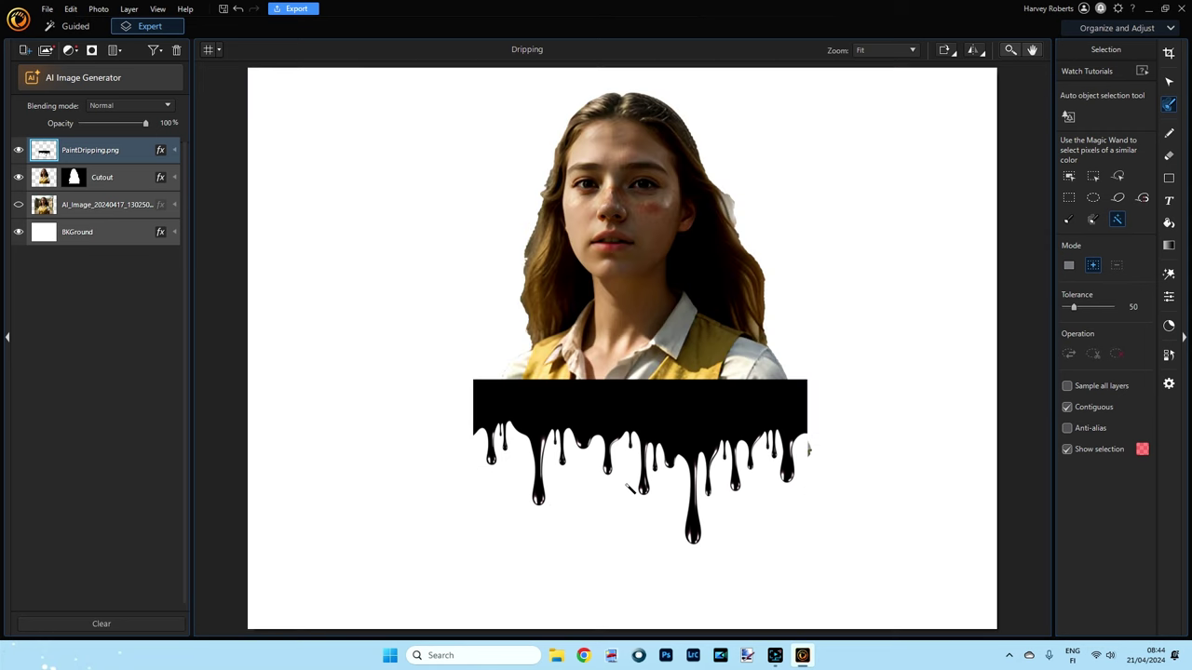
{"action": "left_click", "coordinate": [626, 487]}
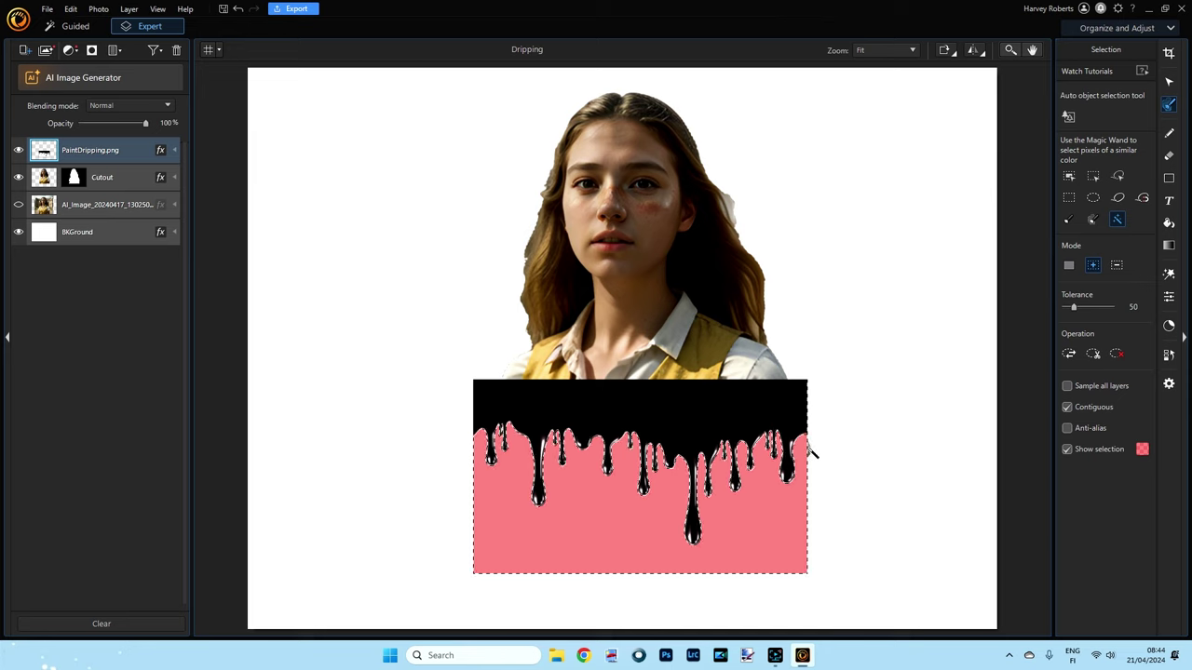
{"action": "key", "text": "Delete"}
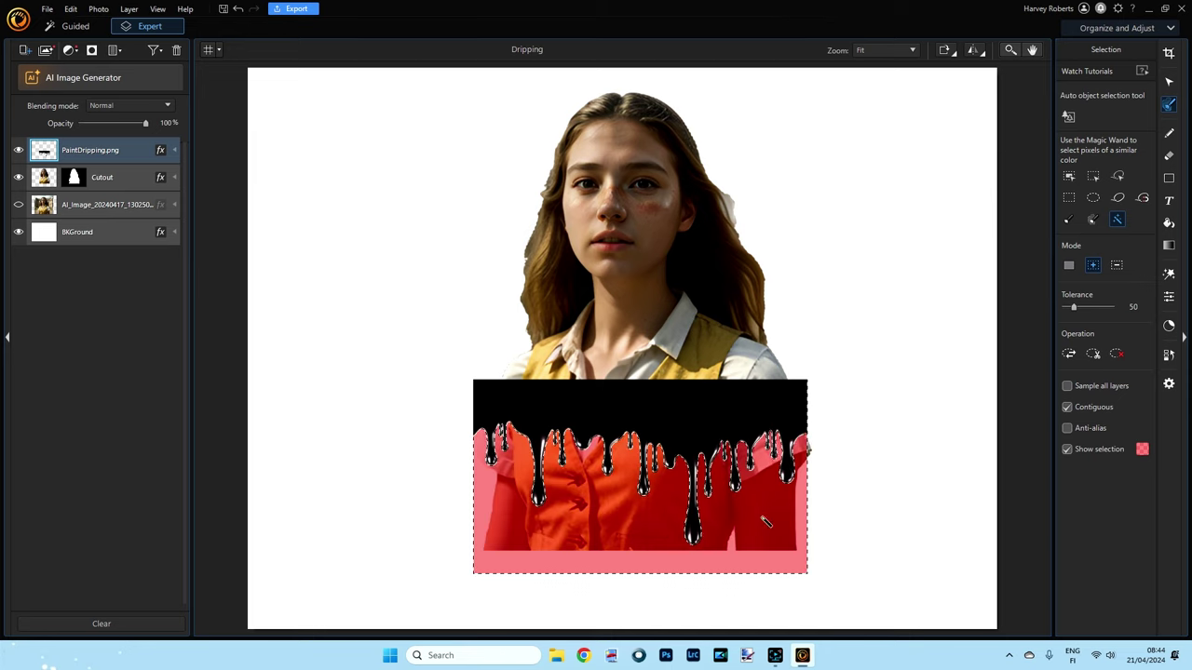
{"action": "key", "text": "ctrl+d"}
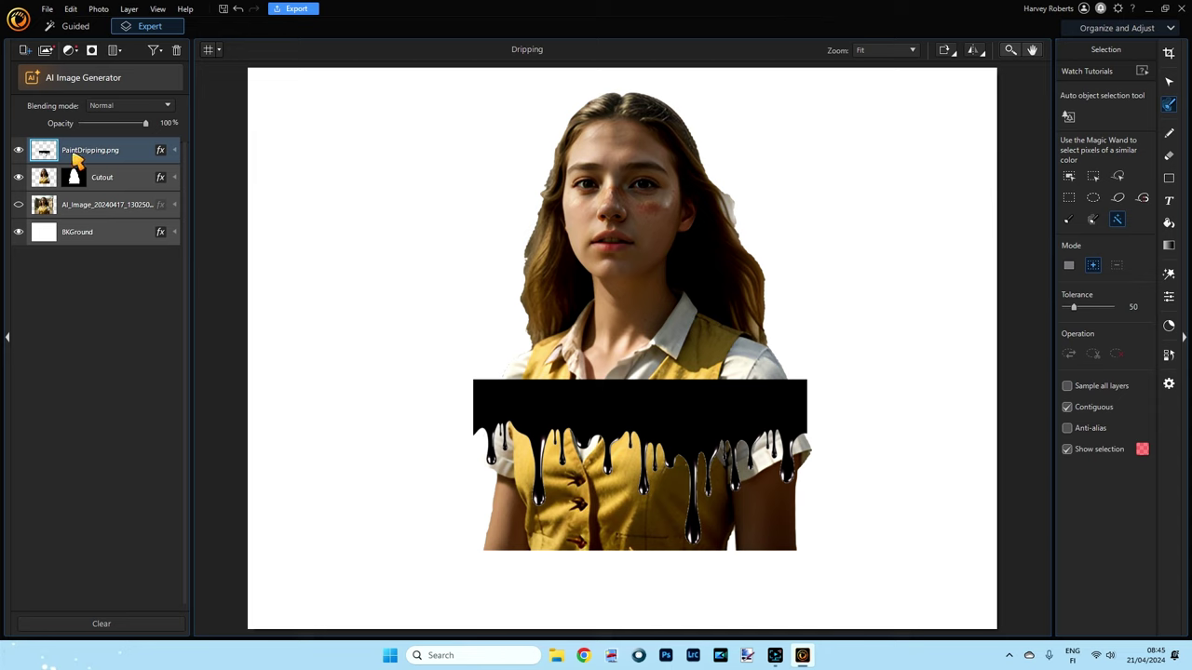
Step: Create a From Transparency mask on PaintDripping.png and load its masked area as a selection
{"action": "right_click", "coordinate": [48, 156]}
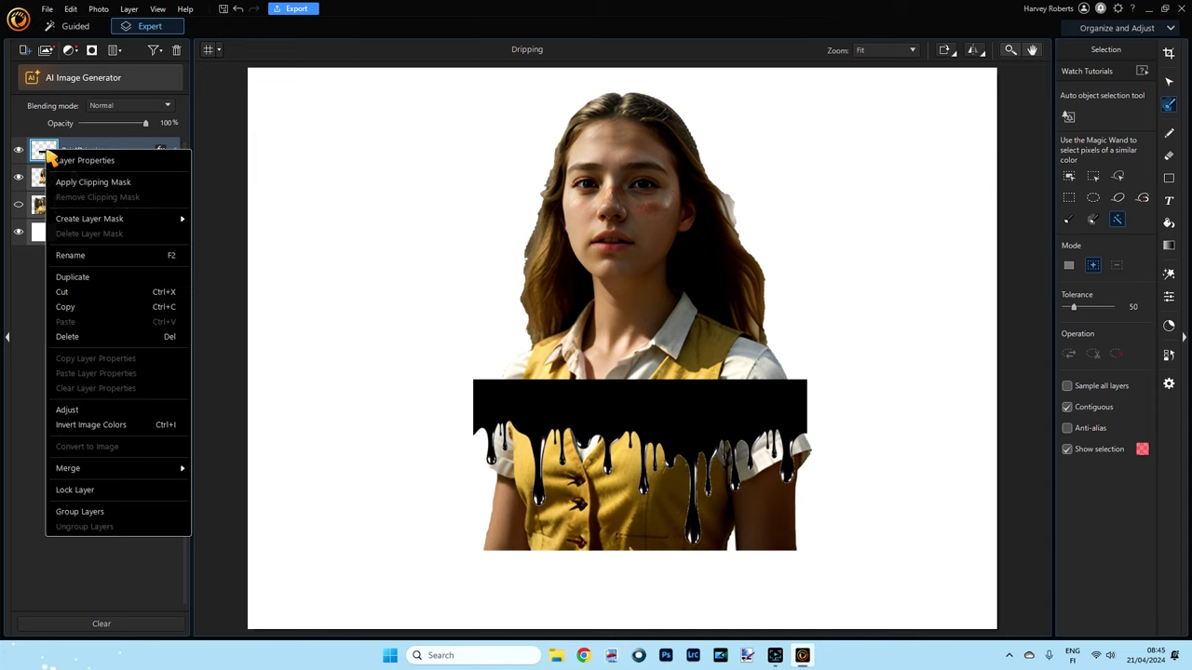
{"action": "mouse_move", "coordinate": [86, 221]}
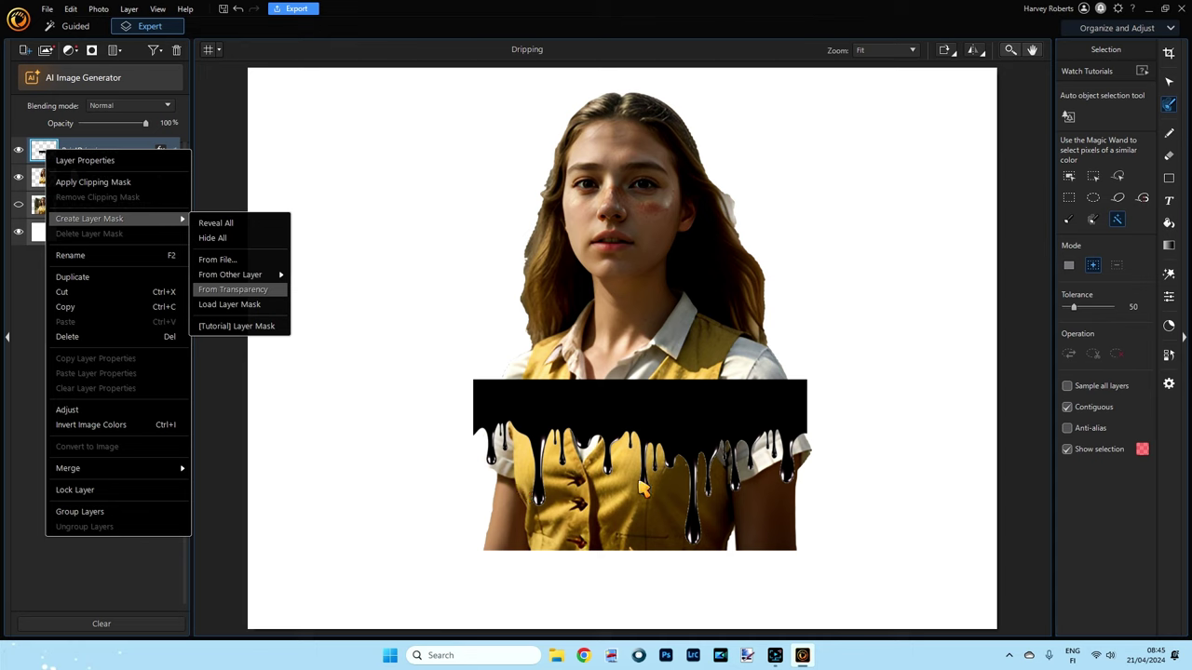
{"action": "left_click", "coordinate": [232, 290]}
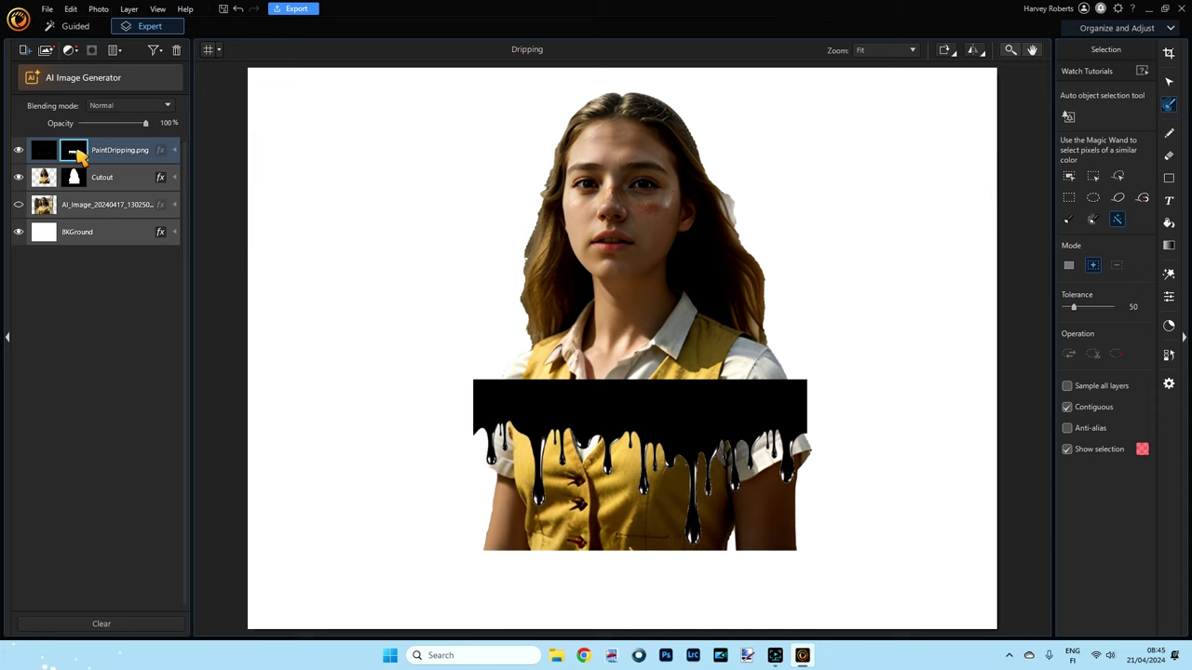
{"action": "right_click", "coordinate": [78, 156]}
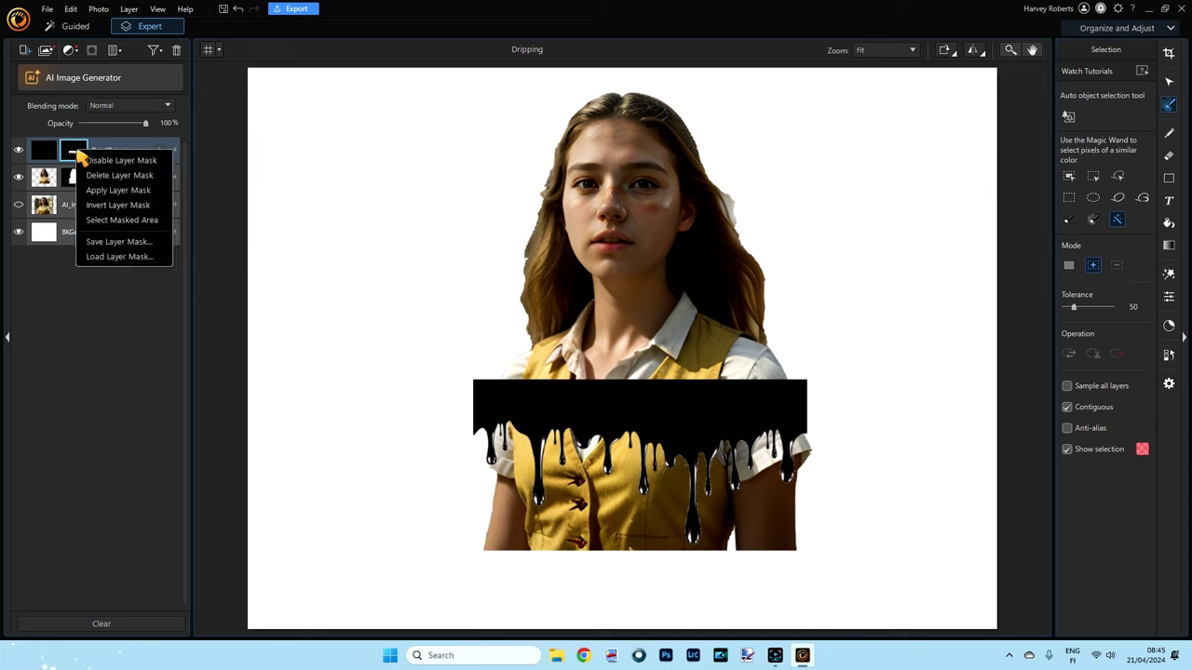
{"action": "left_click", "coordinate": [125, 221]}
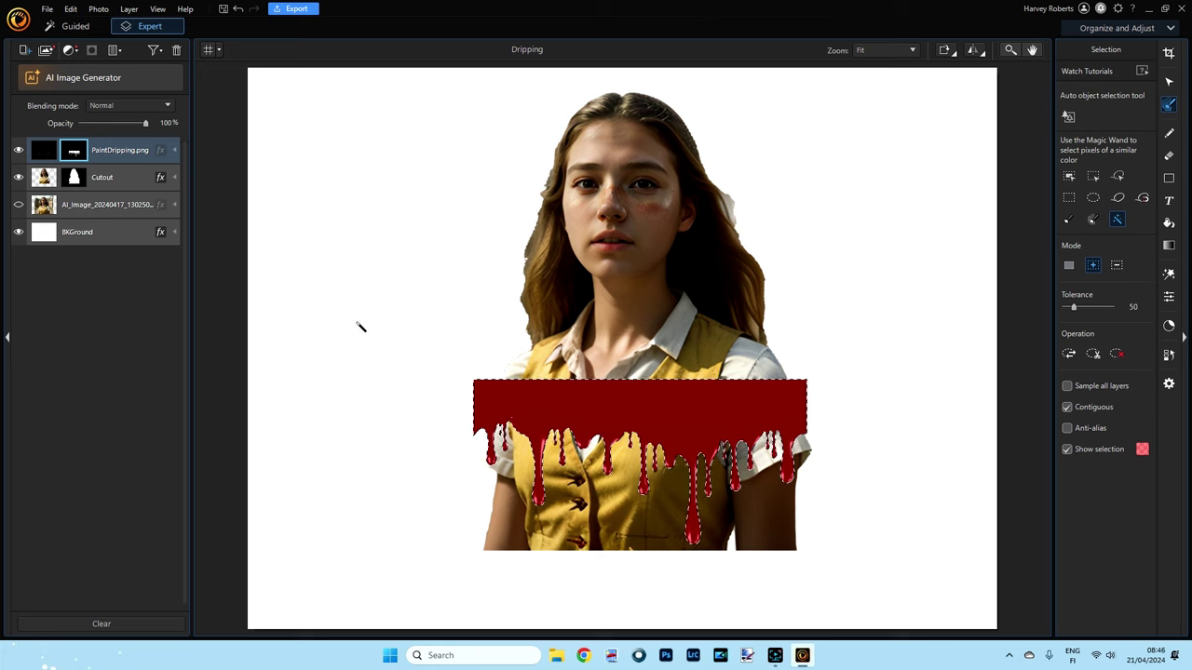
Step: On the Cutout mask, invert the selection and paint black over the lower body outside the drips
{"action": "left_click", "coordinate": [80, 181]}
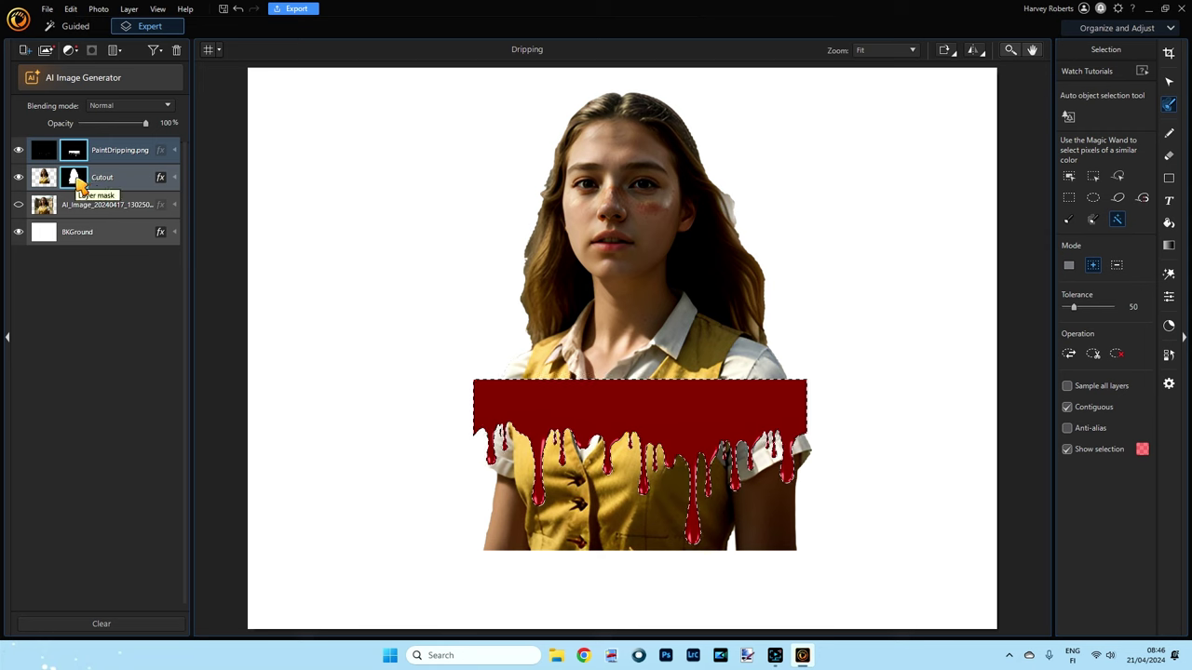
{"action": "left_click", "coordinate": [80, 182]}
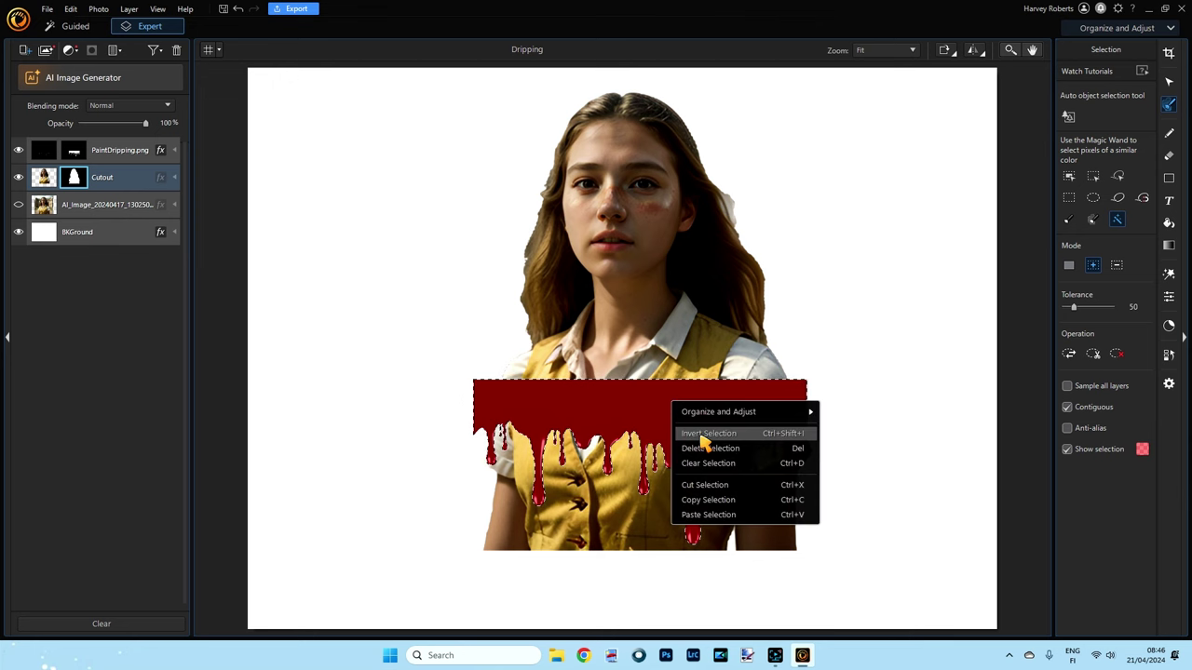
{"action": "left_click", "coordinate": [704, 434]}
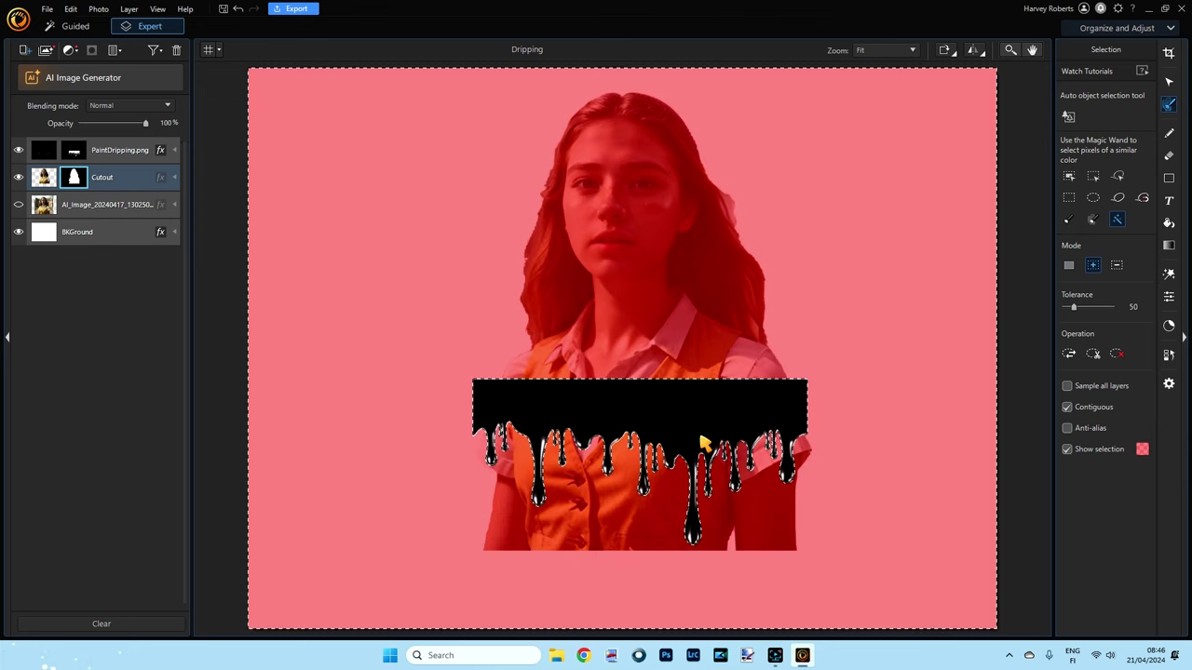
{"action": "left_click", "coordinate": [1169, 134]}
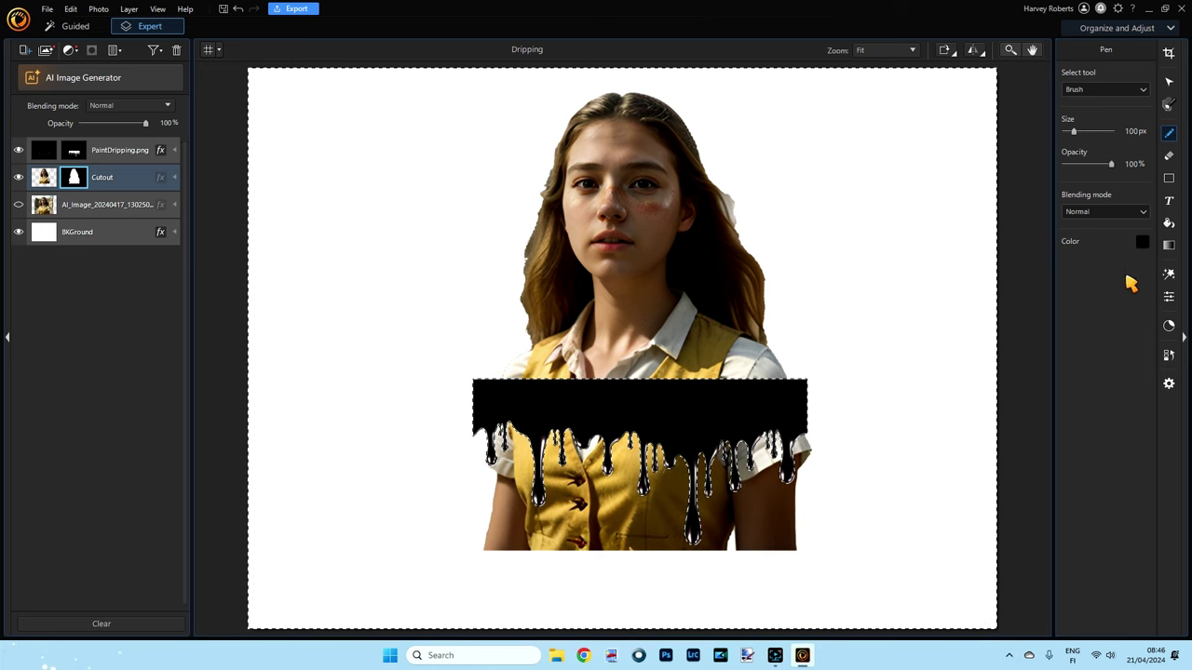
{"action": "mouse_move", "coordinate": [820, 546]}
{"action": "left_mouse_down"}
{"action": "mouse_move", "coordinate": [472, 547]}
{"action": "mouse_move", "coordinate": [580, 525]}
{"action": "mouse_move", "coordinate": [830, 518]}
{"action": "mouse_move", "coordinate": [781, 504]}
{"action": "mouse_move", "coordinate": [459, 501]}
{"action": "mouse_move", "coordinate": [624, 485]}
{"action": "left_mouse_up"}
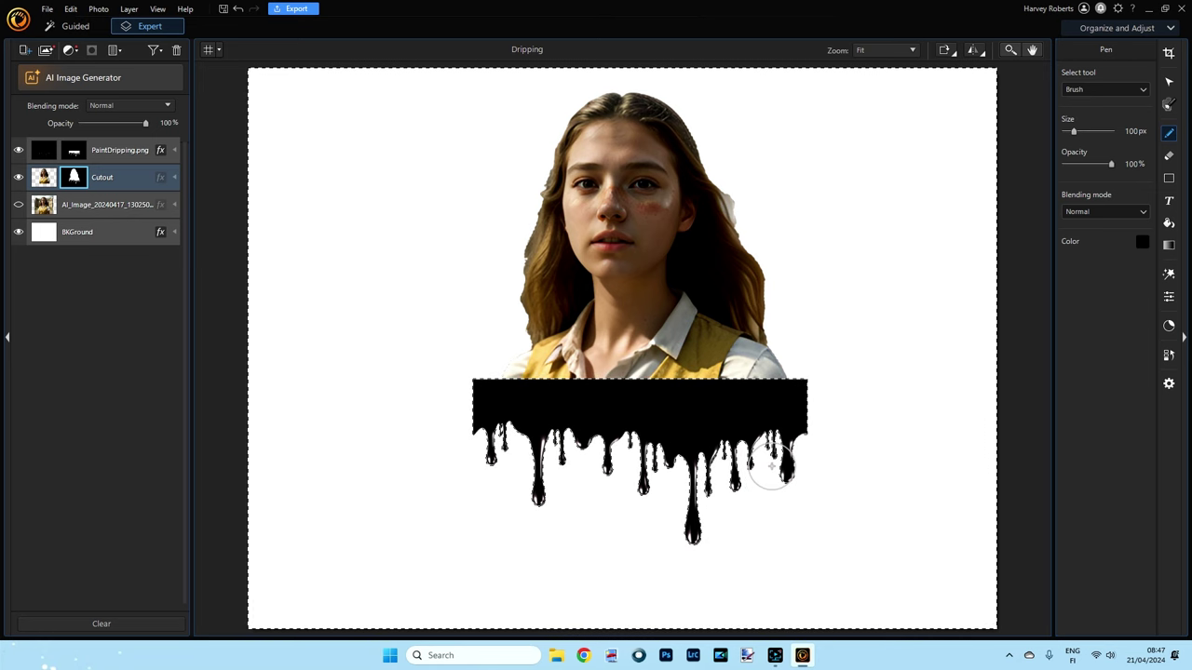
Step: Clear the selection and clip the PaintDripping layer to the Cutout layer below it
{"action": "key", "text": "ctrl+d"}
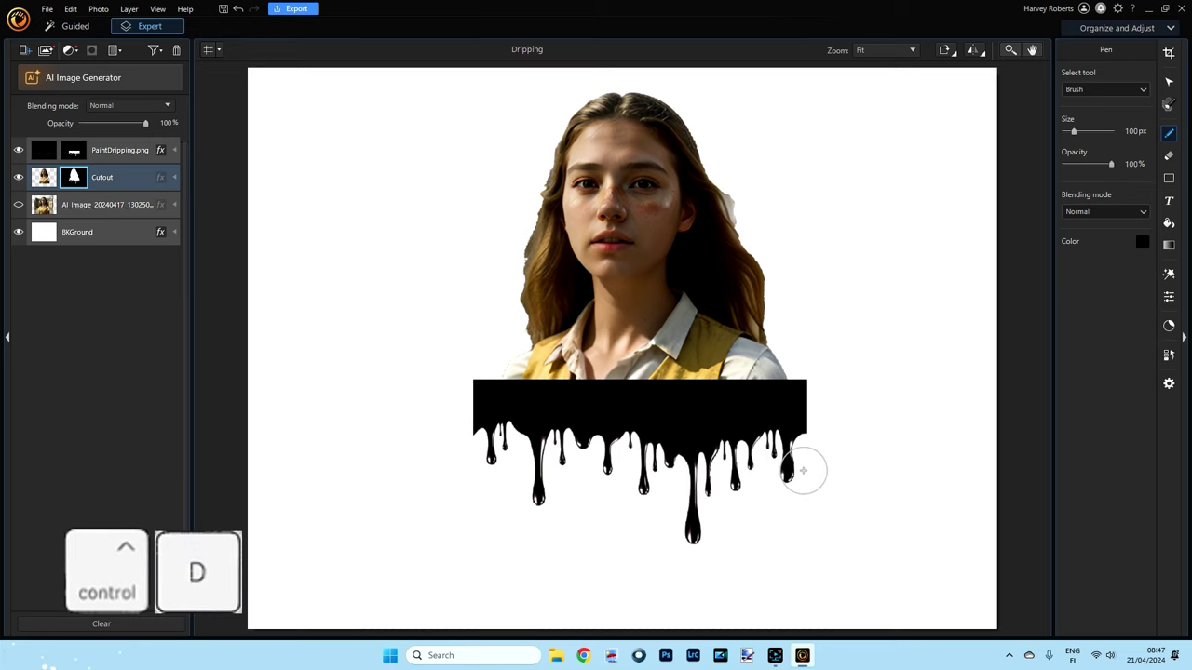
{"action": "left_click", "coordinate": [45, 154]}
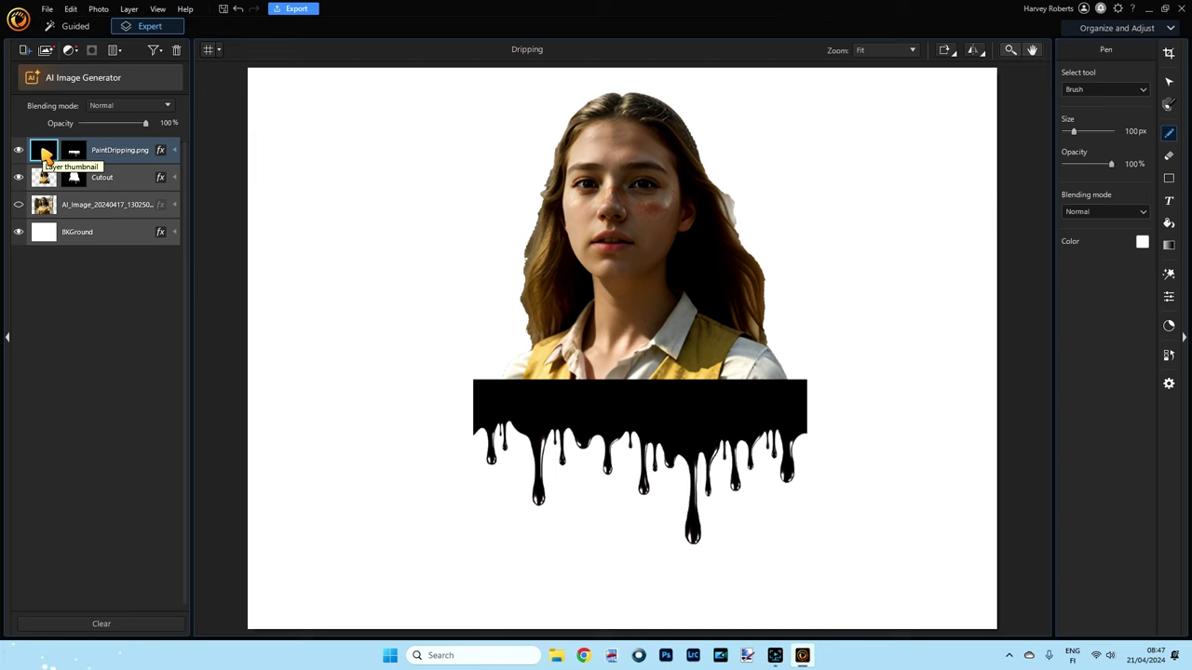
{"action": "right_click", "coordinate": [44, 155]}
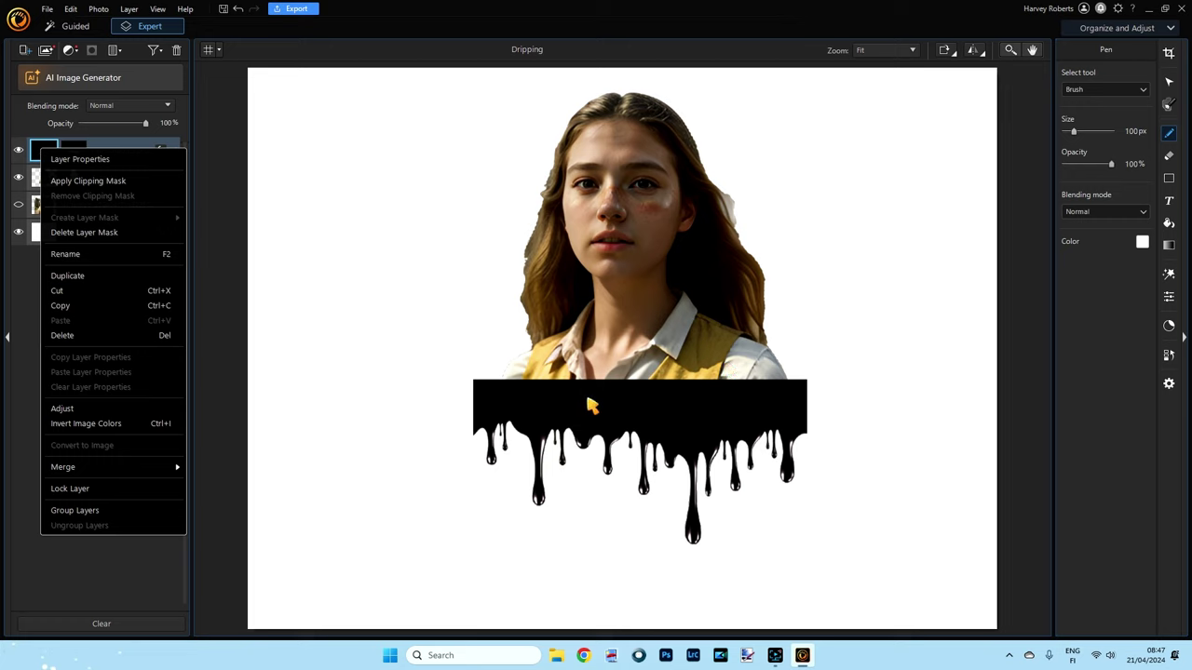
{"action": "left_click", "coordinate": [87, 181]}
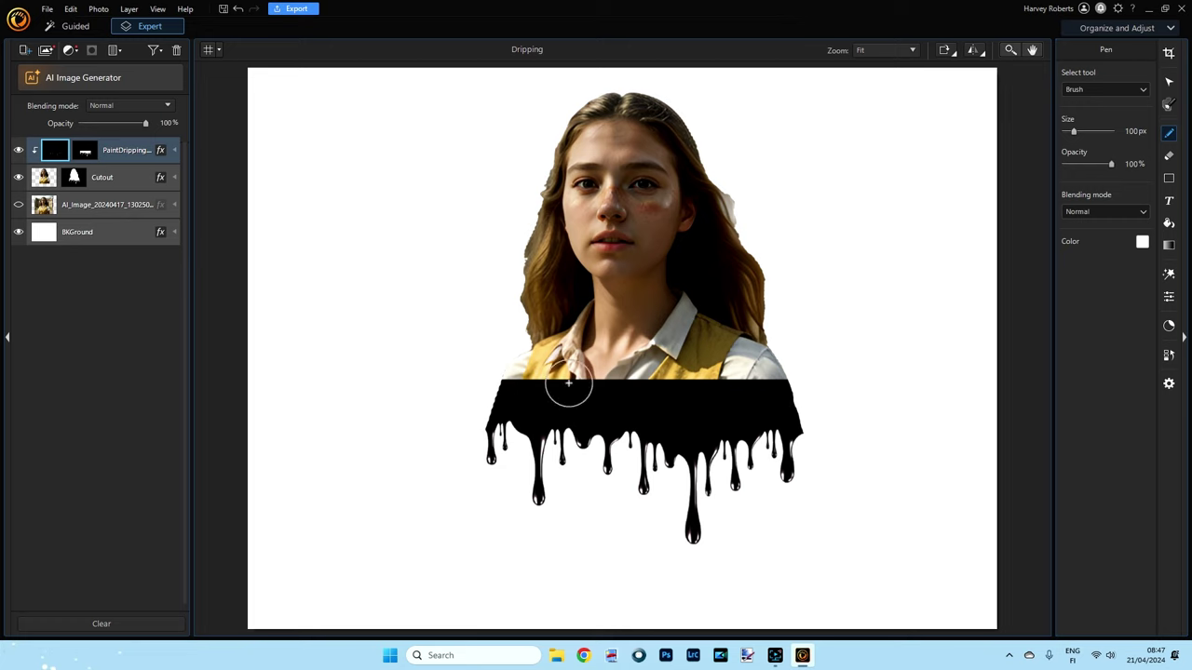
Step: Set the PaintDripping layer's blending mode to Lighten
{"action": "left_click", "coordinate": [169, 108]}
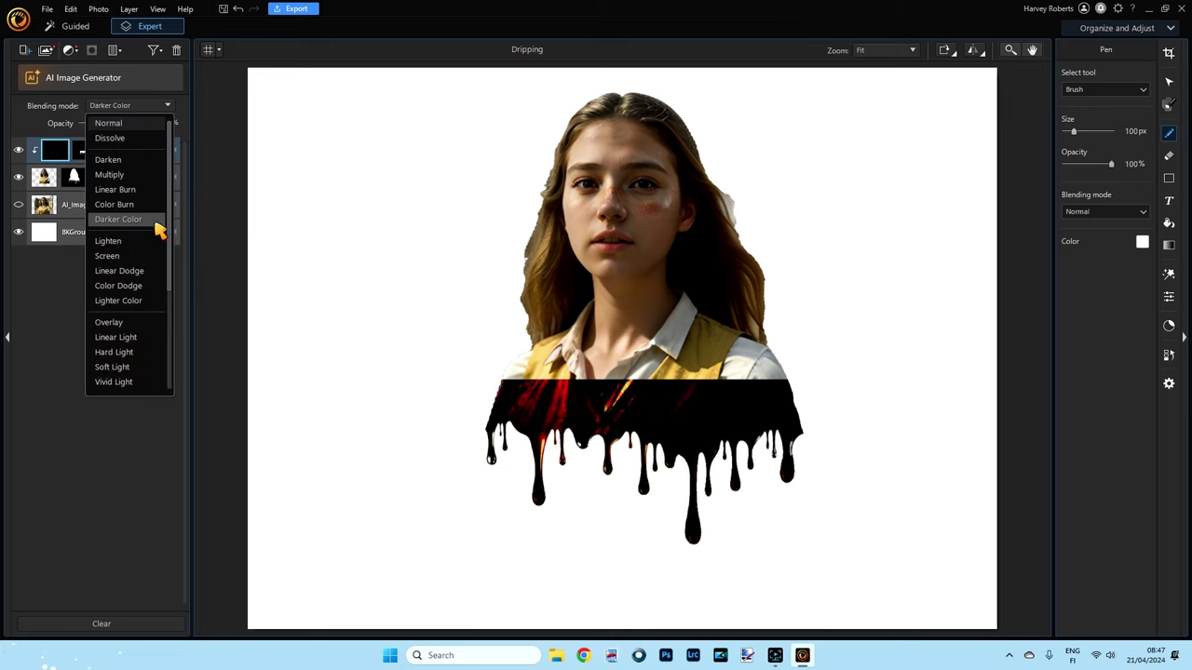
{"action": "left_click", "coordinate": [108, 241]}
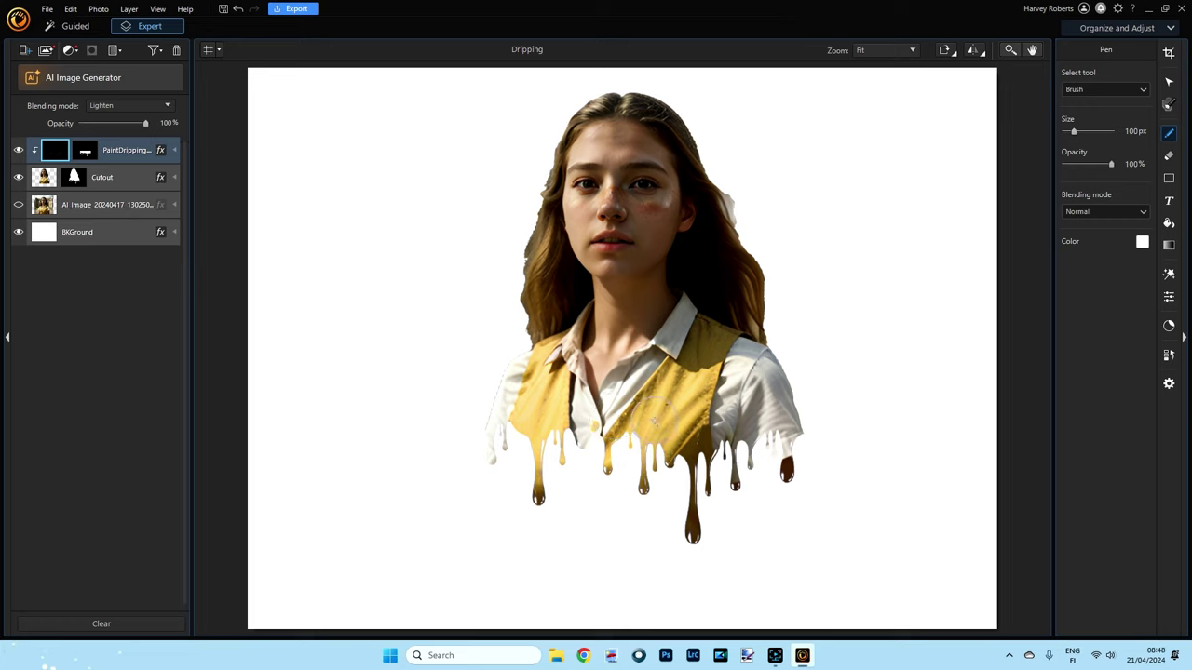
{"action": "left_click", "coordinate": [170, 108]}
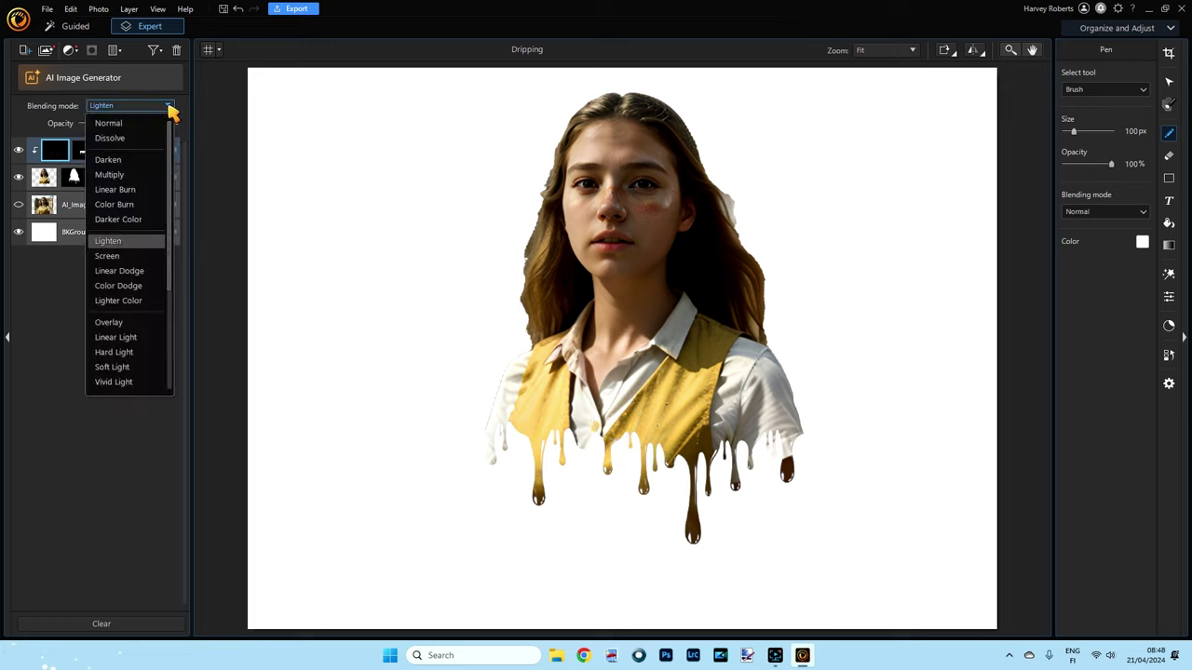
{"action": "left_click", "coordinate": [112, 243]}
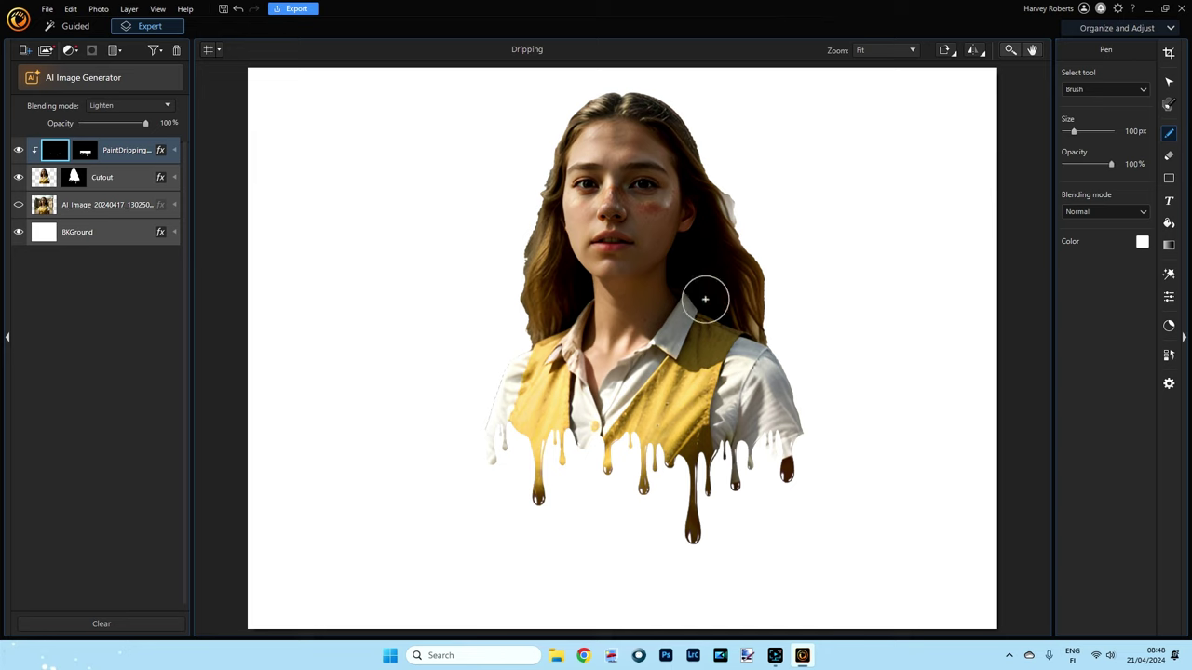
Step: Lightly erase the drip layer across the shirt, right sleeve and vest with a 73 px, 40% Pencil eraser
{"action": "left_click", "coordinate": [1169, 156]}
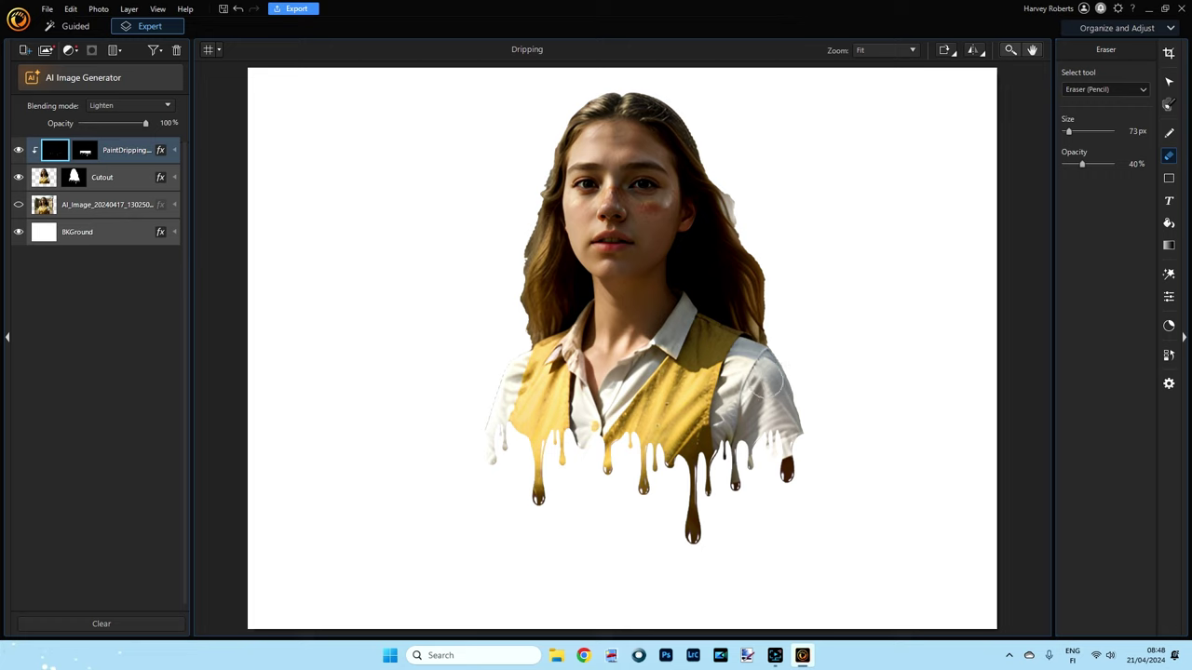
{"action": "mouse_move", "coordinate": [611, 383]}
{"action": "left_mouse_down"}
{"action": "mouse_move", "coordinate": [508, 394]}
{"action": "mouse_move", "coordinate": [611, 404]}
{"action": "left_mouse_up"}
{"action": "mouse_move", "coordinate": [752, 397]}
{"action": "left_mouse_down"}
{"action": "mouse_move", "coordinate": [814, 400]}
{"action": "mouse_move", "coordinate": [789, 397]}
{"action": "left_mouse_up"}
{"action": "mouse_move", "coordinate": [583, 399]}
{"action": "left_mouse_down"}
{"action": "mouse_move", "coordinate": [490, 398]}
{"action": "mouse_move", "coordinate": [797, 395]}
{"action": "mouse_move", "coordinate": [751, 401]}
{"action": "left_mouse_up"}
{"action": "mouse_move", "coordinate": [601, 406]}
{"action": "left_mouse_down"}
{"action": "mouse_move", "coordinate": [508, 409]}
{"action": "mouse_move", "coordinate": [559, 429]}
{"action": "mouse_move", "coordinate": [552, 505]}
{"action": "mouse_move", "coordinate": [546, 445]}
{"action": "mouse_move", "coordinate": [565, 406]}
{"action": "mouse_move", "coordinate": [547, 426]}
{"action": "mouse_move", "coordinate": [543, 464]}
{"action": "mouse_move", "coordinate": [693, 542]}
{"action": "mouse_move", "coordinate": [645, 487]}
{"action": "mouse_move", "coordinate": [794, 480]}
{"action": "mouse_move", "coordinate": [773, 391]}
{"action": "left_mouse_up"}
Step: Draw a flat 710×29 px black ellipse below the drips and convert Shape 1 to an image
{"action": "left_click", "coordinate": [1170, 180]}
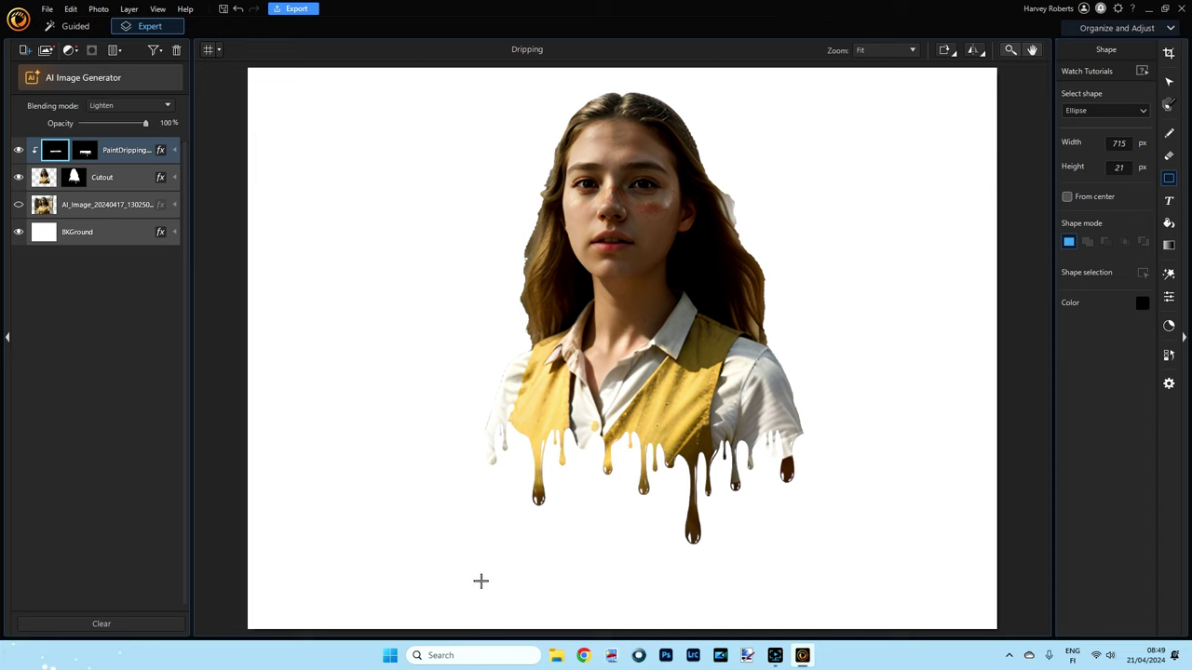
{"action": "left_click_drag", "start_coordinate": [486, 580], "coordinate": [817, 593]}
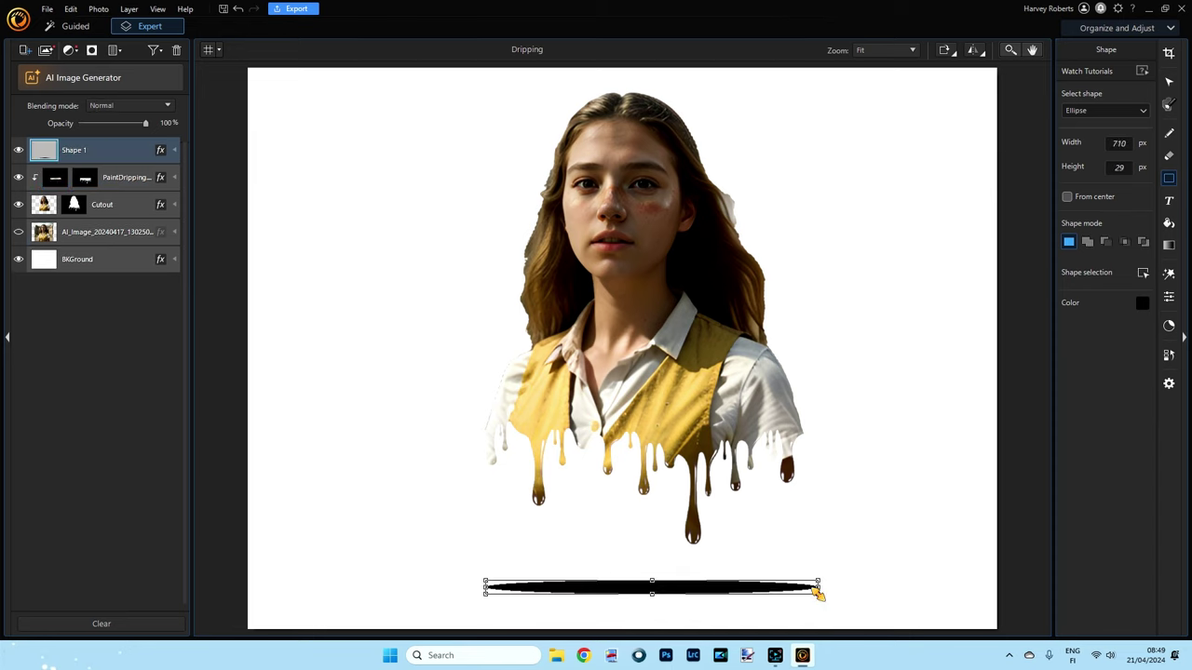
{"action": "right_click", "coordinate": [46, 150]}
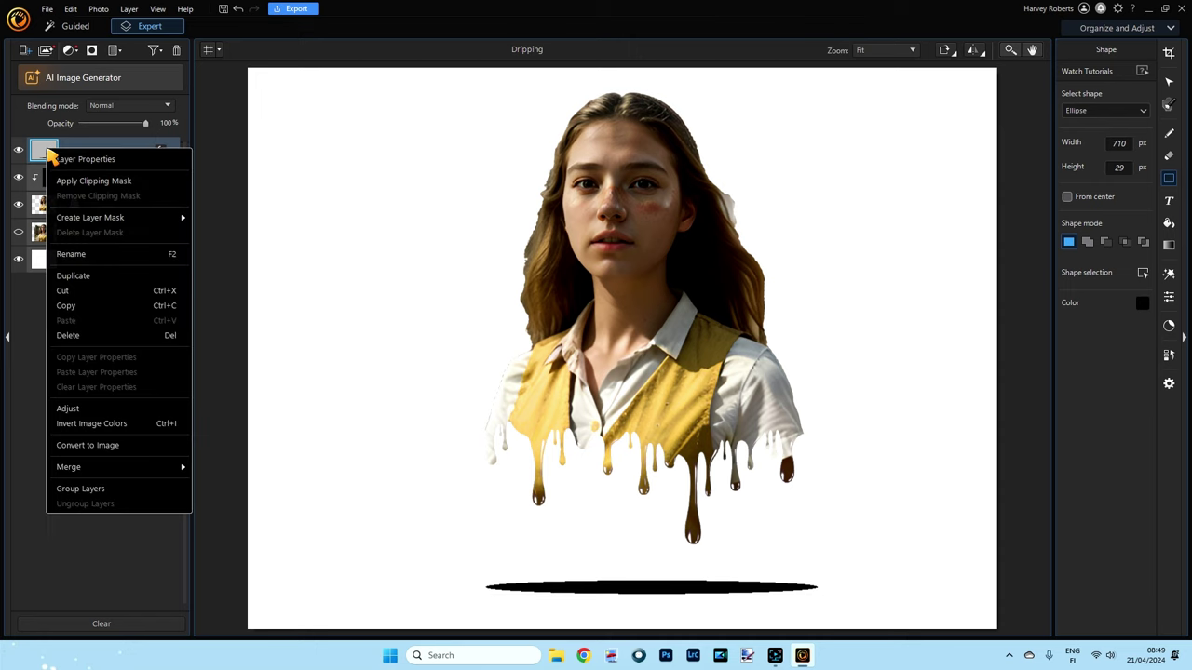
{"action": "left_click", "coordinate": [98, 448]}
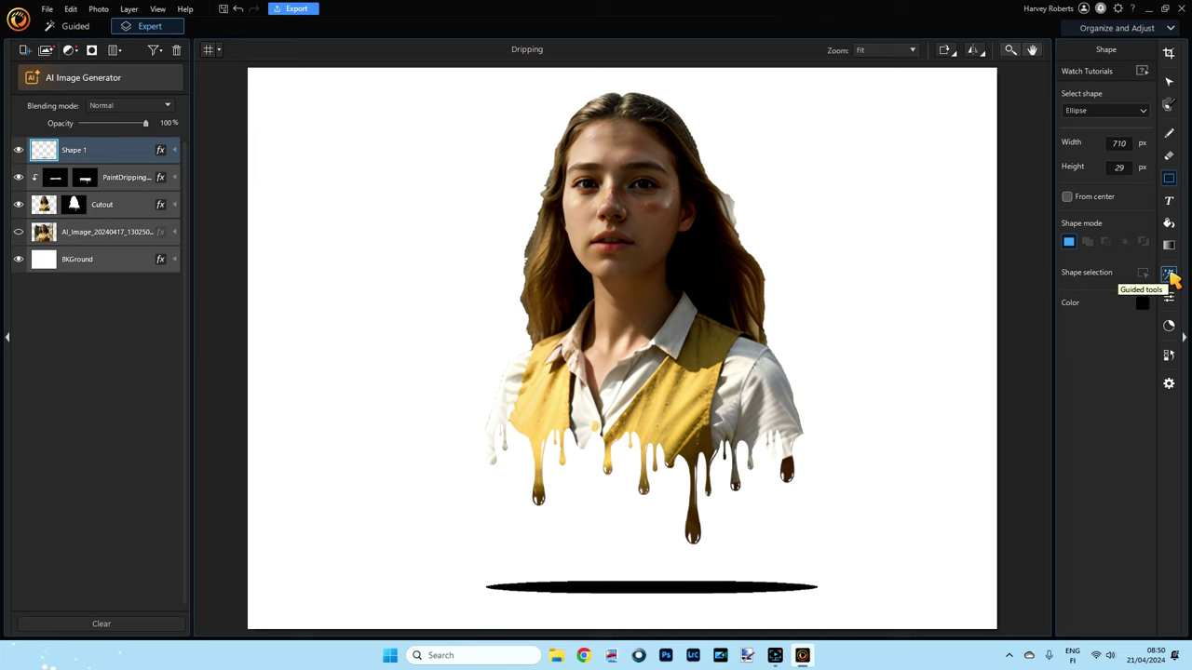
Step: Apply Blur Tools at degree 100 to the Shape 1 ellipse, dismissing the central-object warning
{"action": "left_click", "coordinate": [1169, 276]}
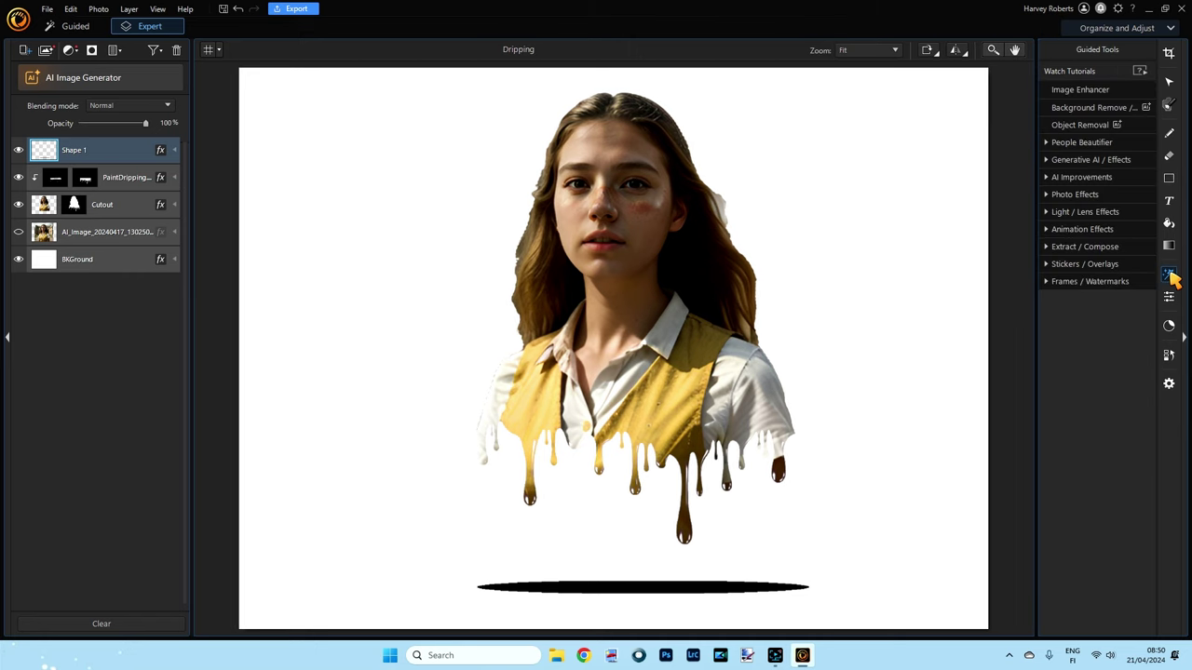
{"action": "left_click", "coordinate": [1050, 197]}
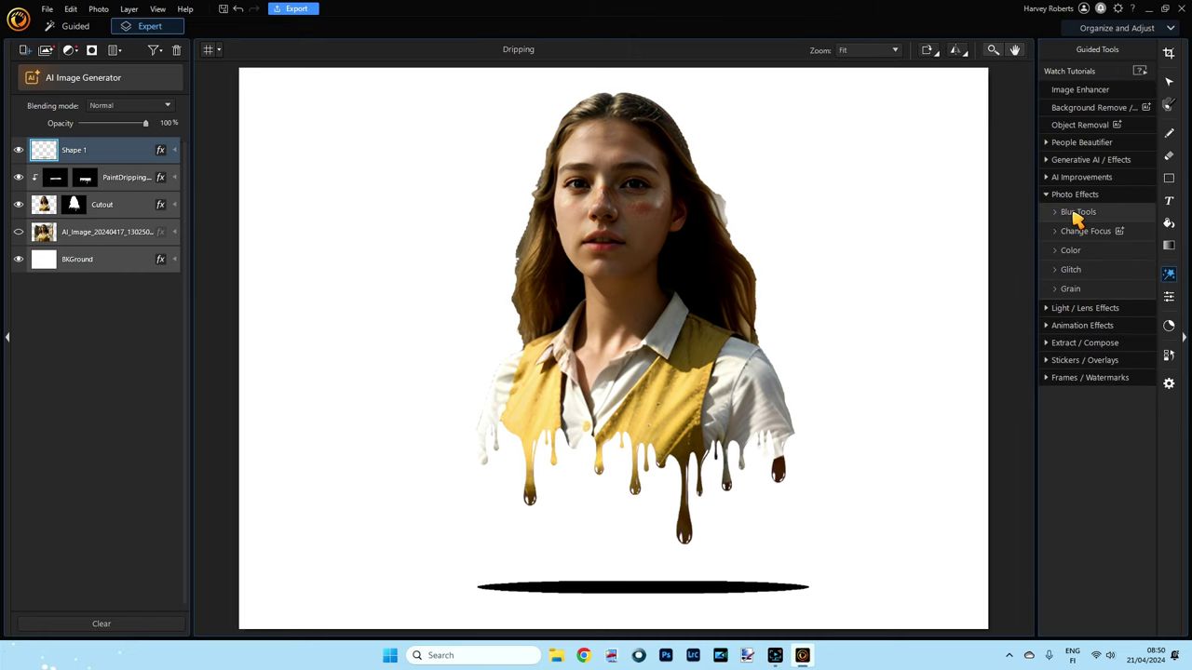
{"action": "left_click", "coordinate": [1083, 216]}
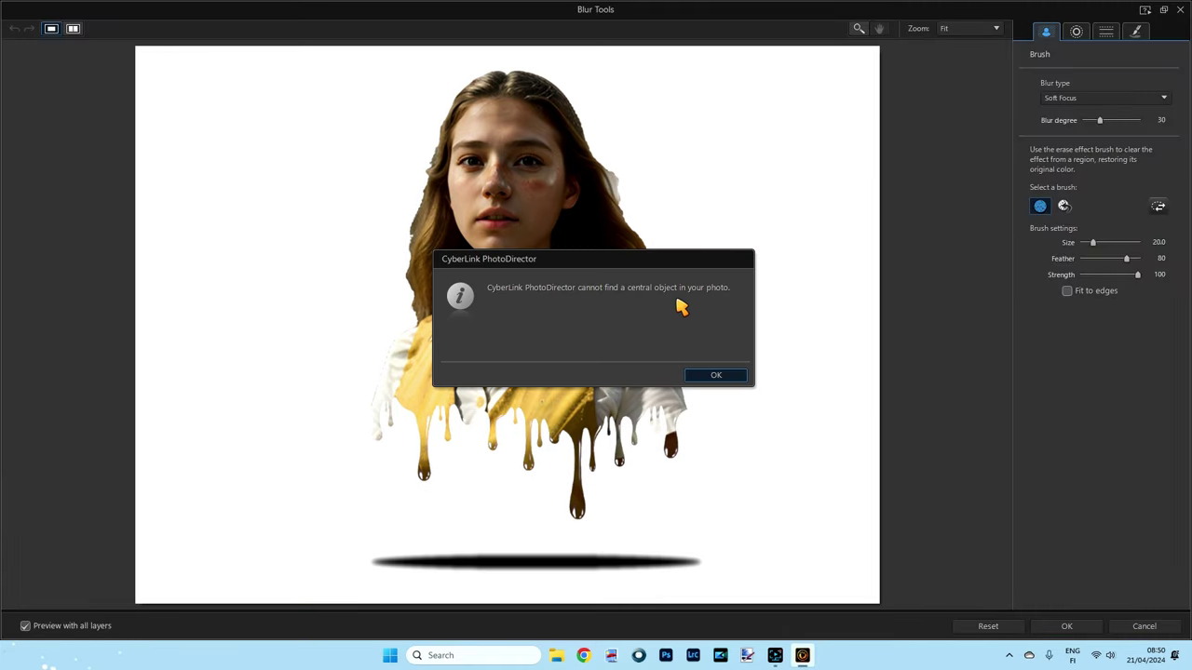
{"action": "left_click", "coordinate": [715, 376]}
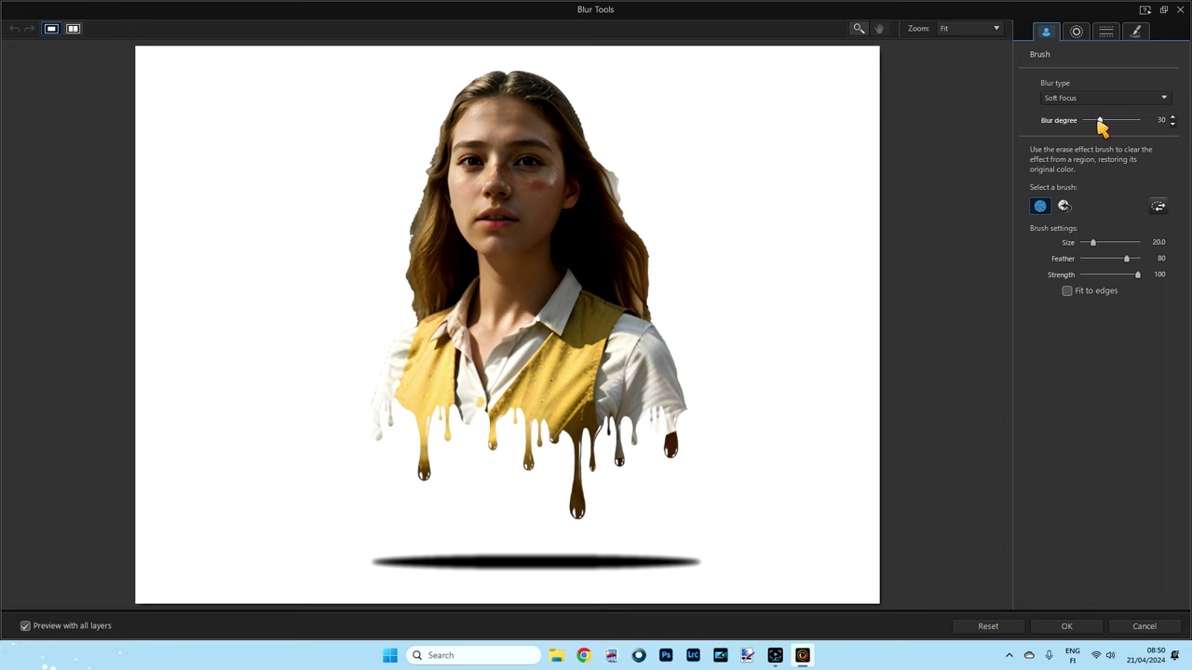
{"action": "left_click_drag", "start_coordinate": [1106, 127], "coordinate": [1140, 127]}
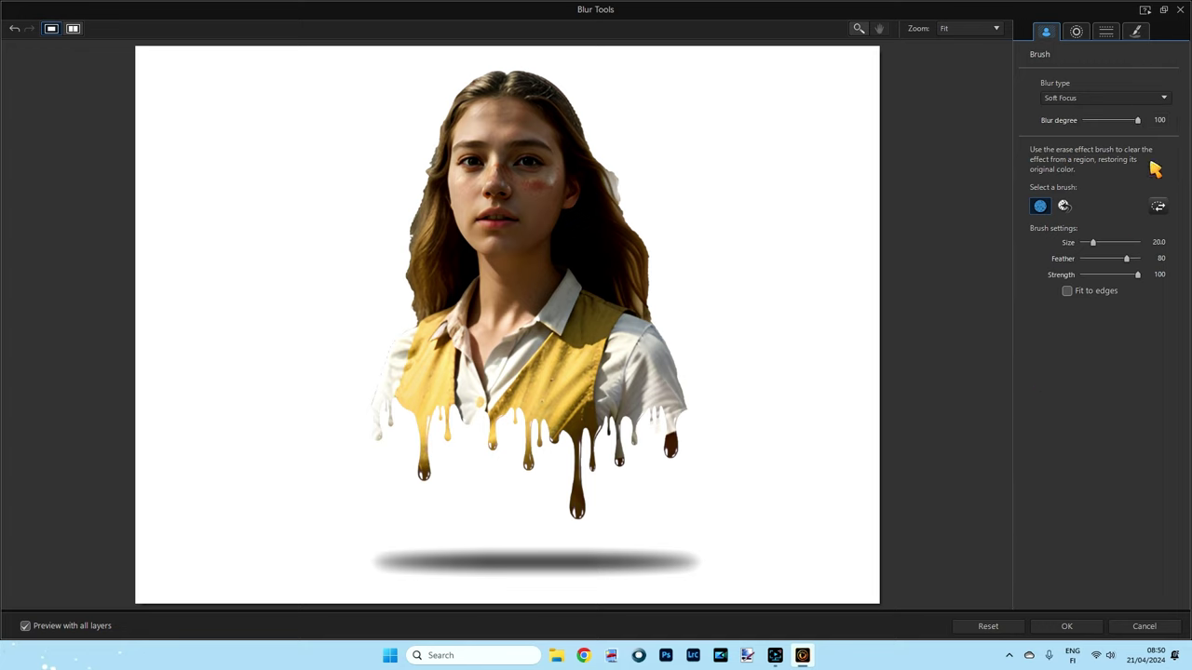
{"action": "left_click", "coordinate": [1066, 626]}
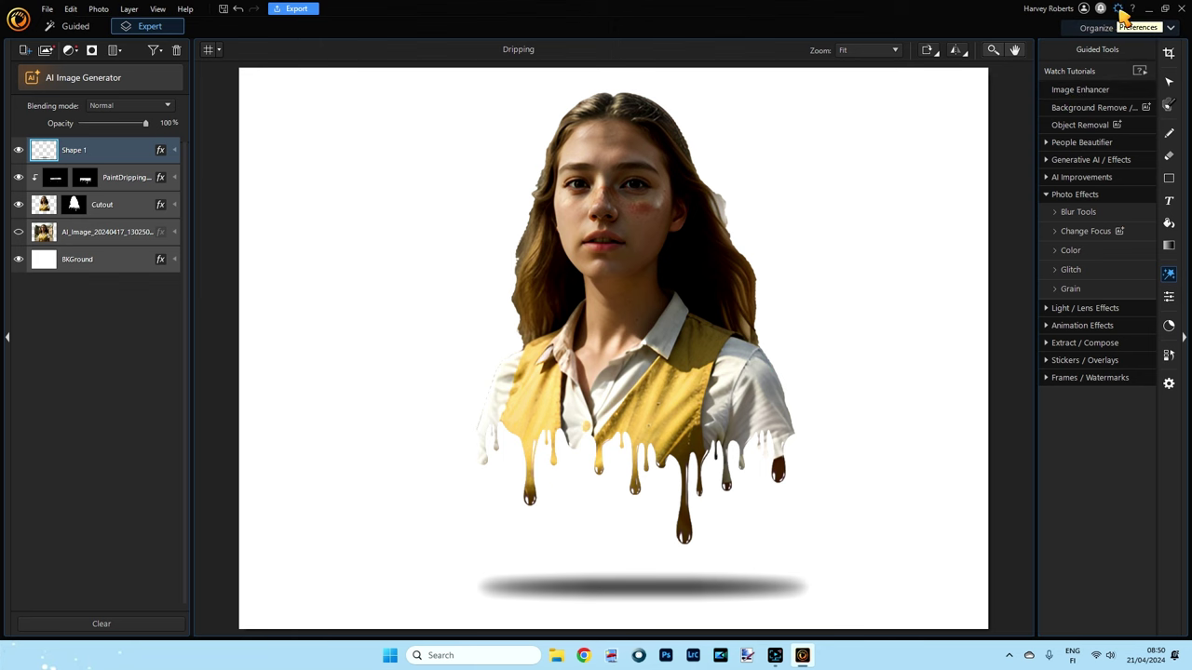
{"action": "left_click", "coordinate": [1118, 9]}
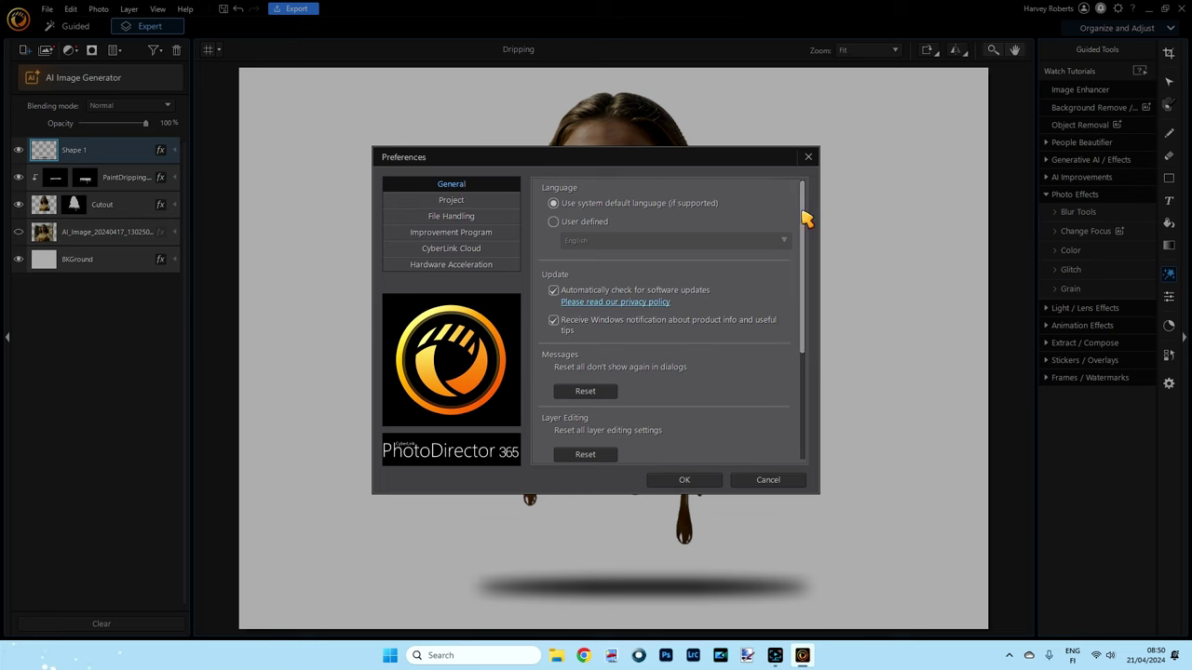
{"action": "left_click_drag", "start_coordinate": [804, 218], "coordinate": [803, 337]}
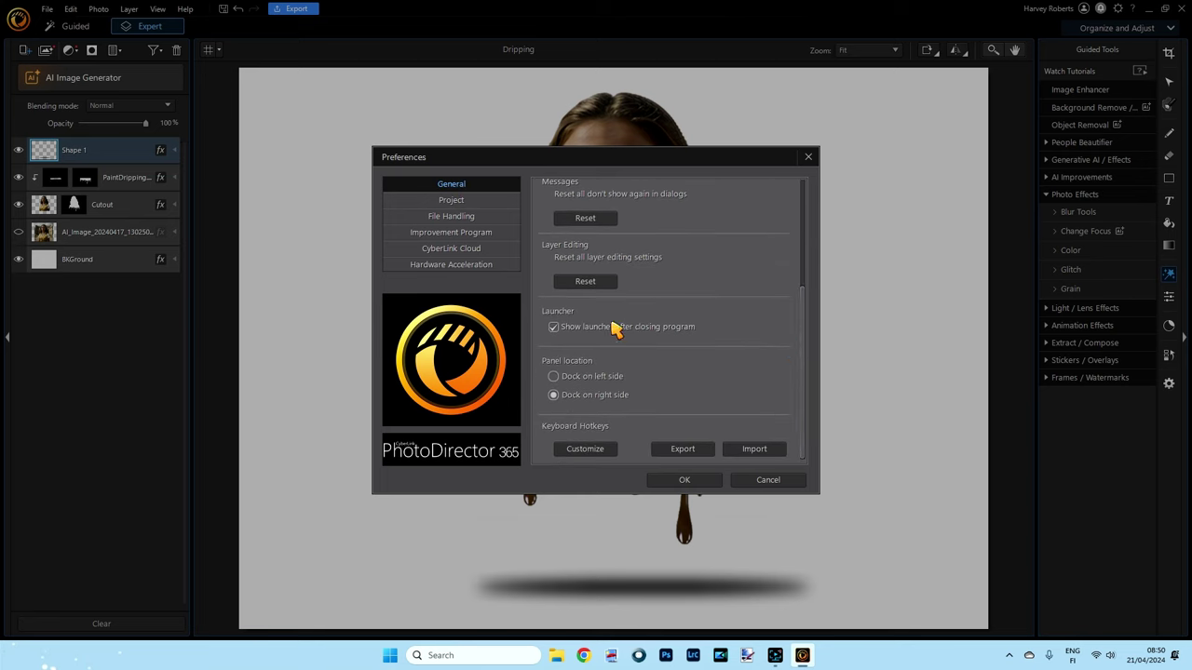
{"action": "left_click", "coordinate": [559, 376]}
{"action": "left_click", "coordinate": [566, 395]}
{"action": "left_click", "coordinate": [682, 481]}
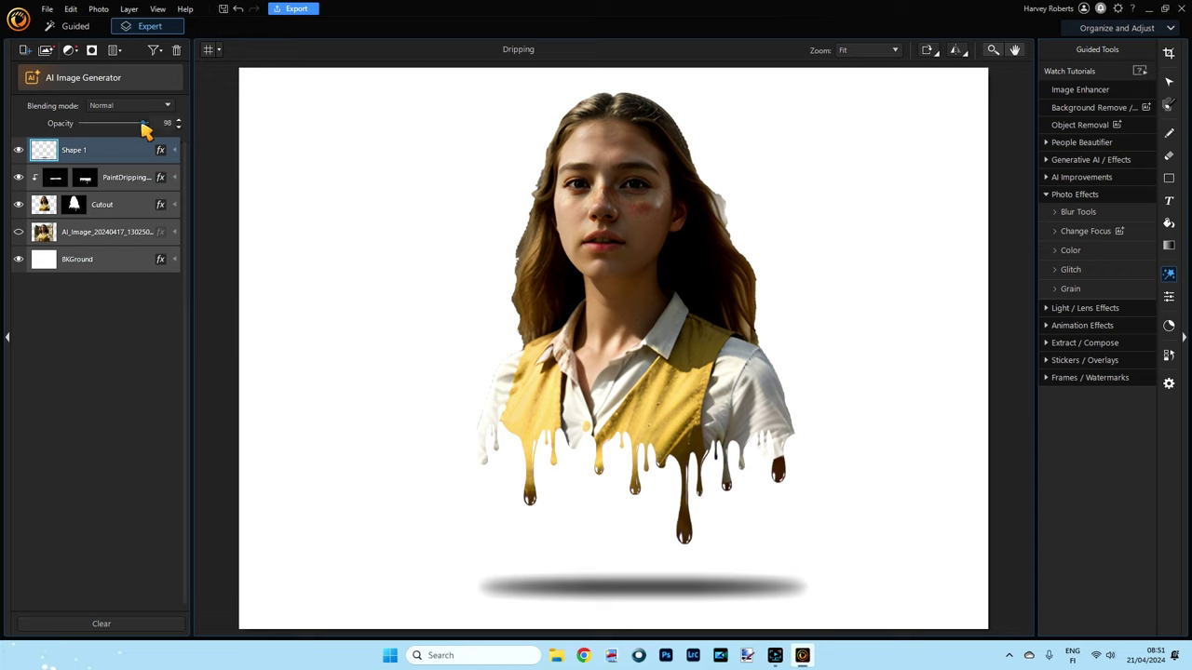
Step: Set the Shape 1 layer's opacity to 66% and collapse the Photo Effects group
{"action": "left_click_drag", "start_coordinate": [143, 127], "coordinate": [125, 126]}
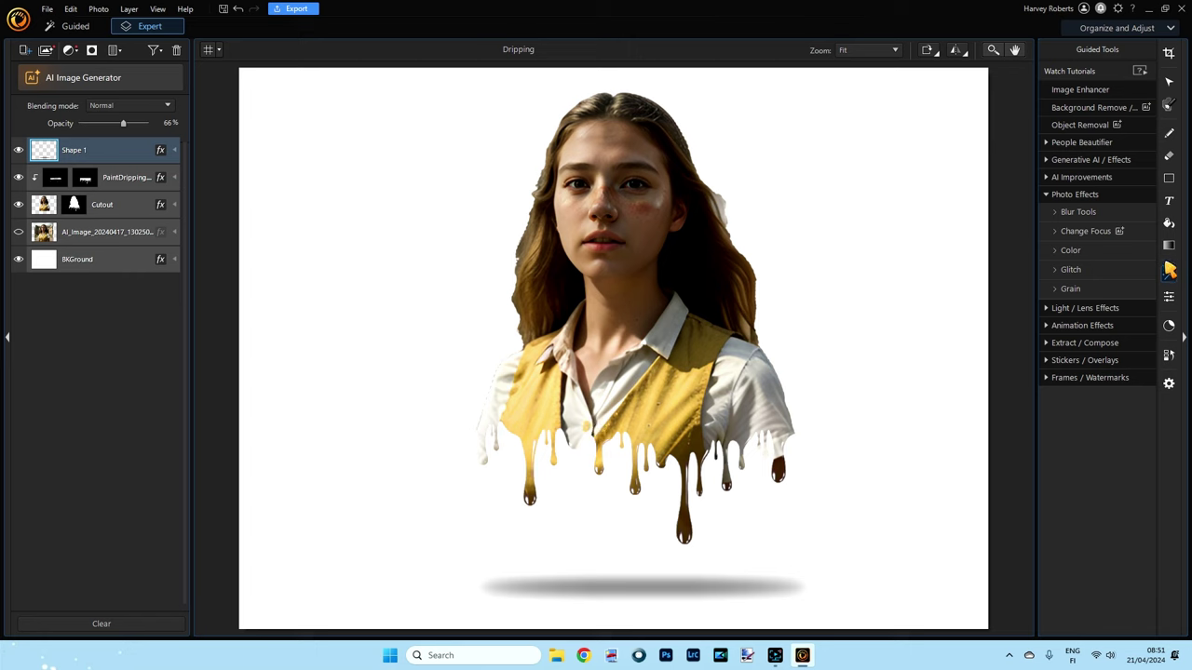
{"action": "left_click", "coordinate": [1054, 195]}
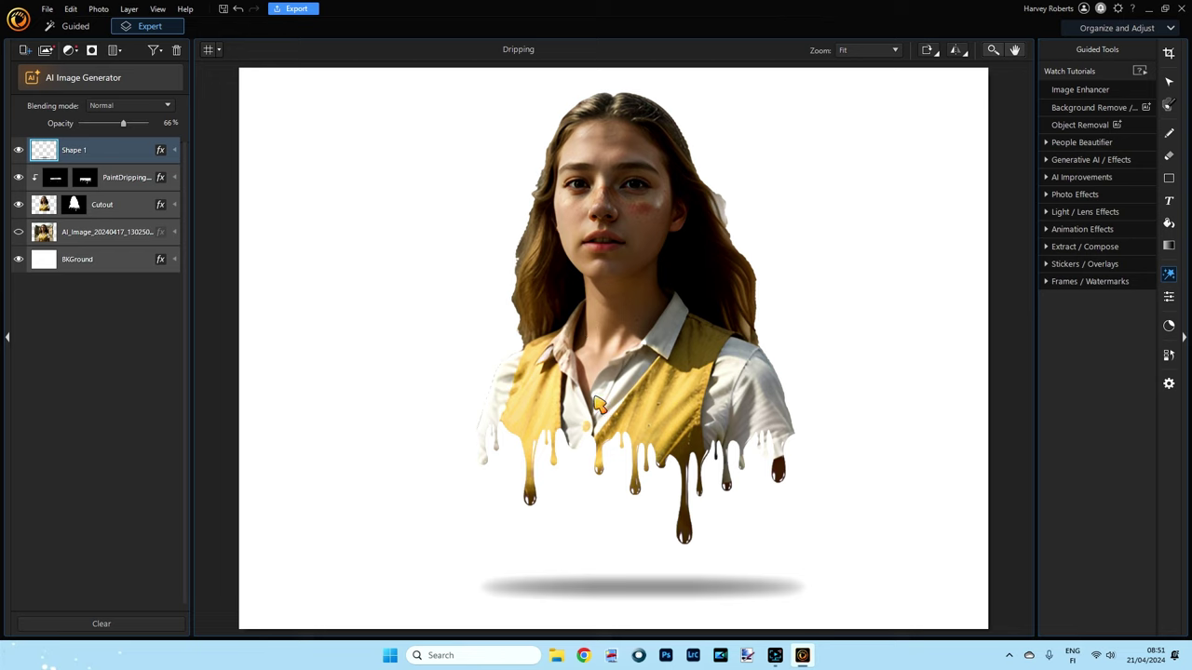
Step: Give the BKGround layer a radial cyan-to-white Color Gradient effect, angled to center the glow
{"action": "left_click", "coordinate": [79, 263]}
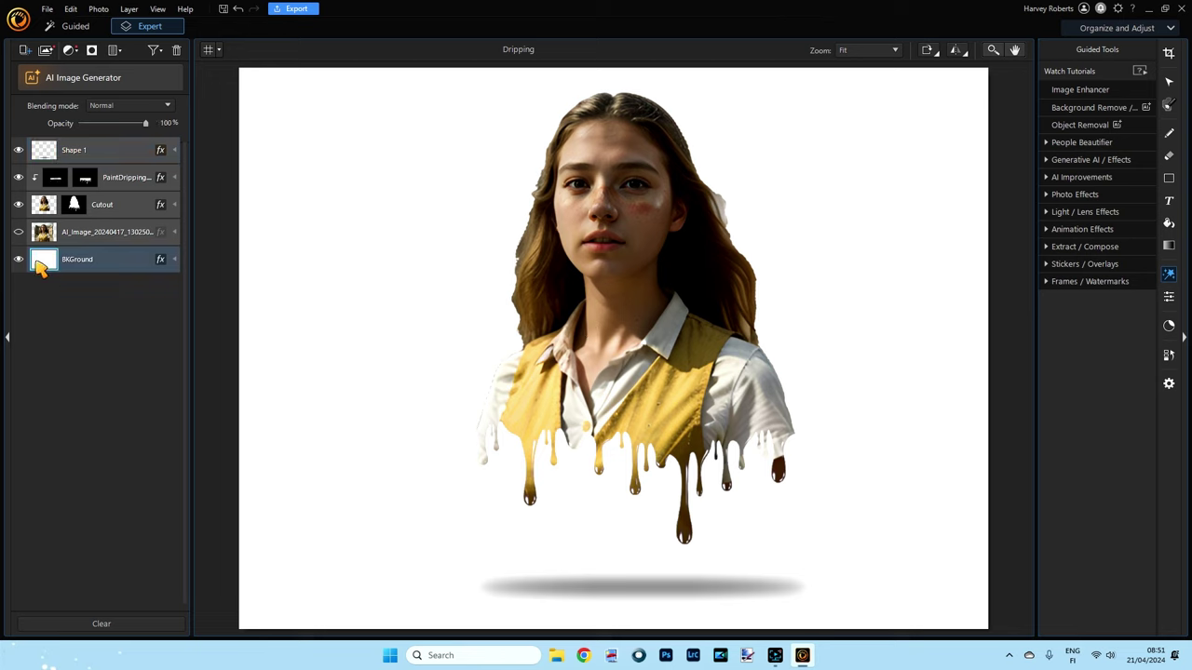
{"action": "left_click", "coordinate": [161, 262]}
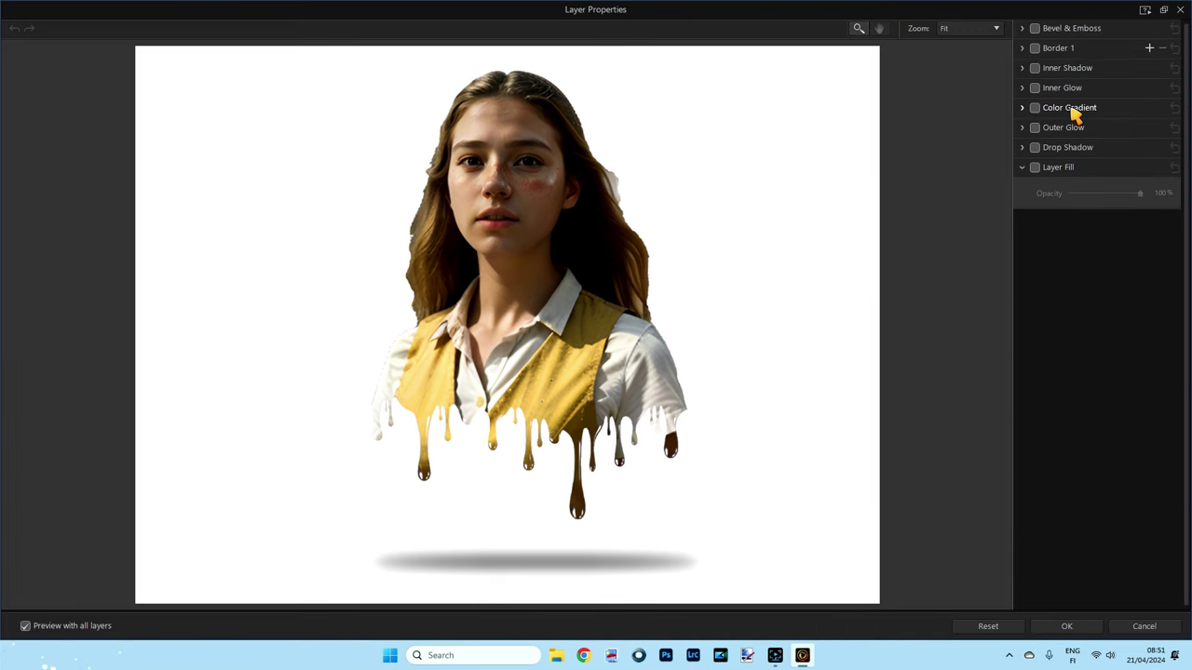
{"action": "left_click", "coordinate": [1036, 109]}
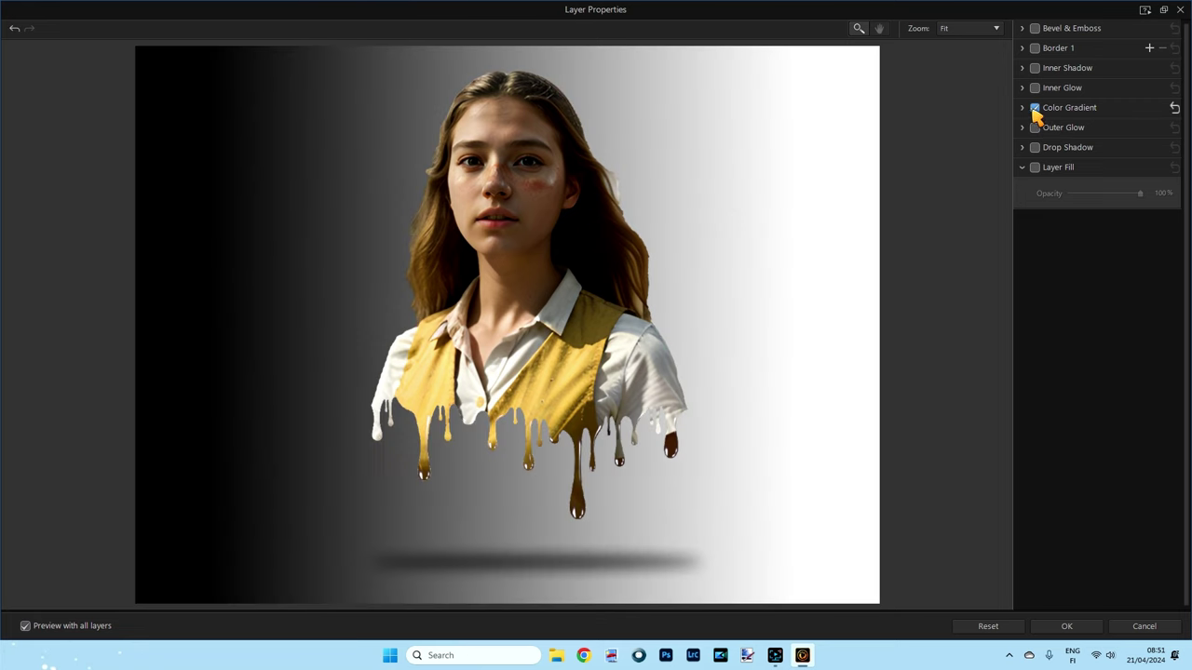
{"action": "left_click", "coordinate": [1022, 108]}
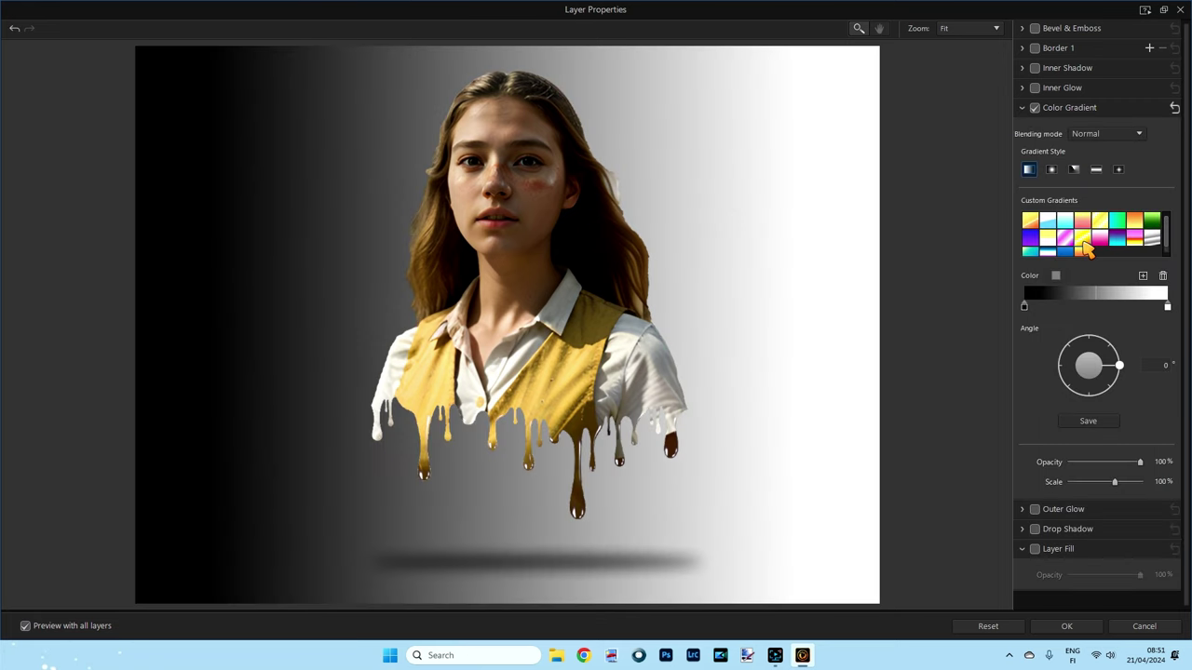
{"action": "left_click", "coordinate": [1067, 220]}
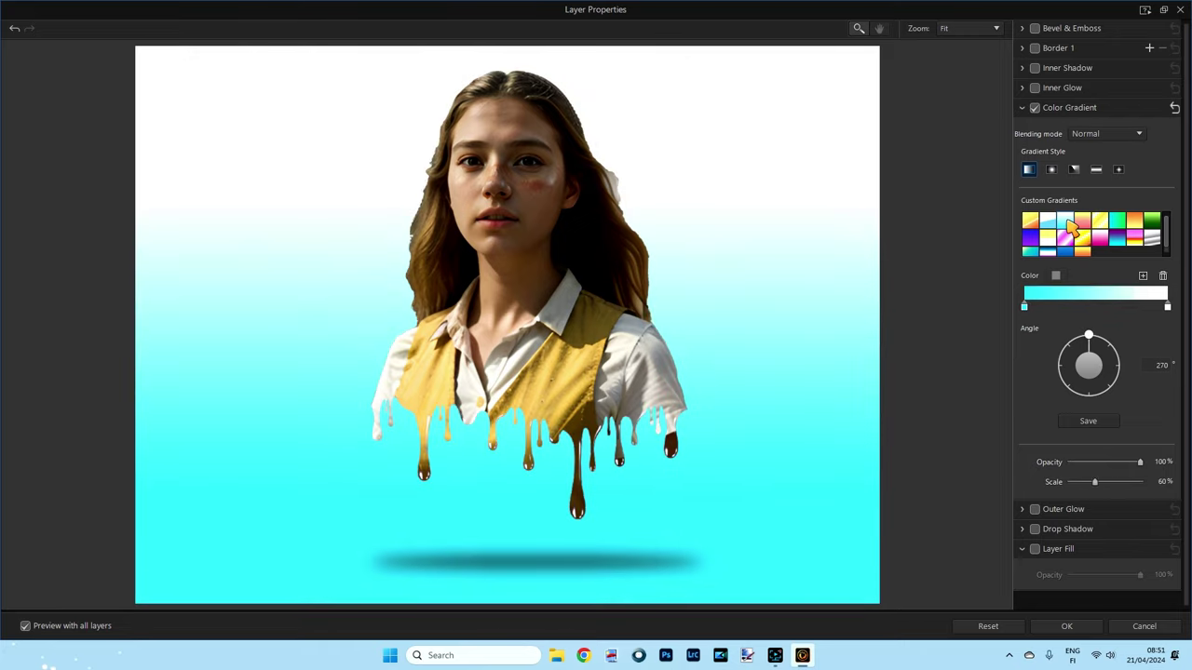
{"action": "left_click", "coordinate": [1052, 171]}
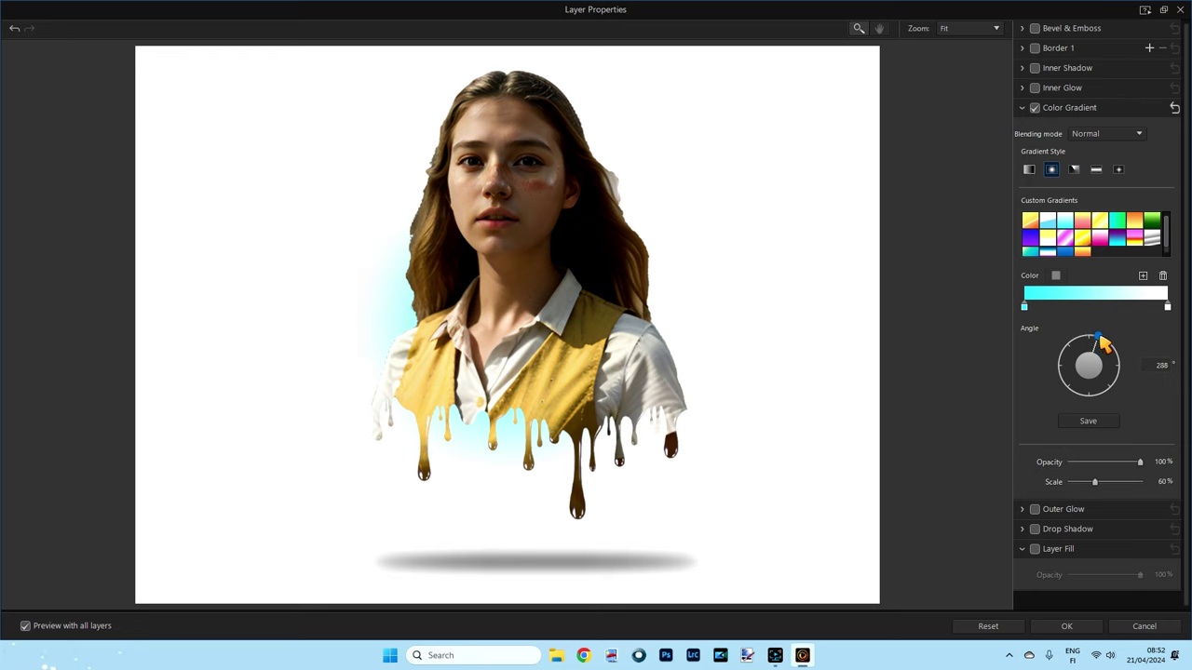
{"action": "left_click_drag", "start_coordinate": [1106, 341], "coordinate": [1111, 344]}
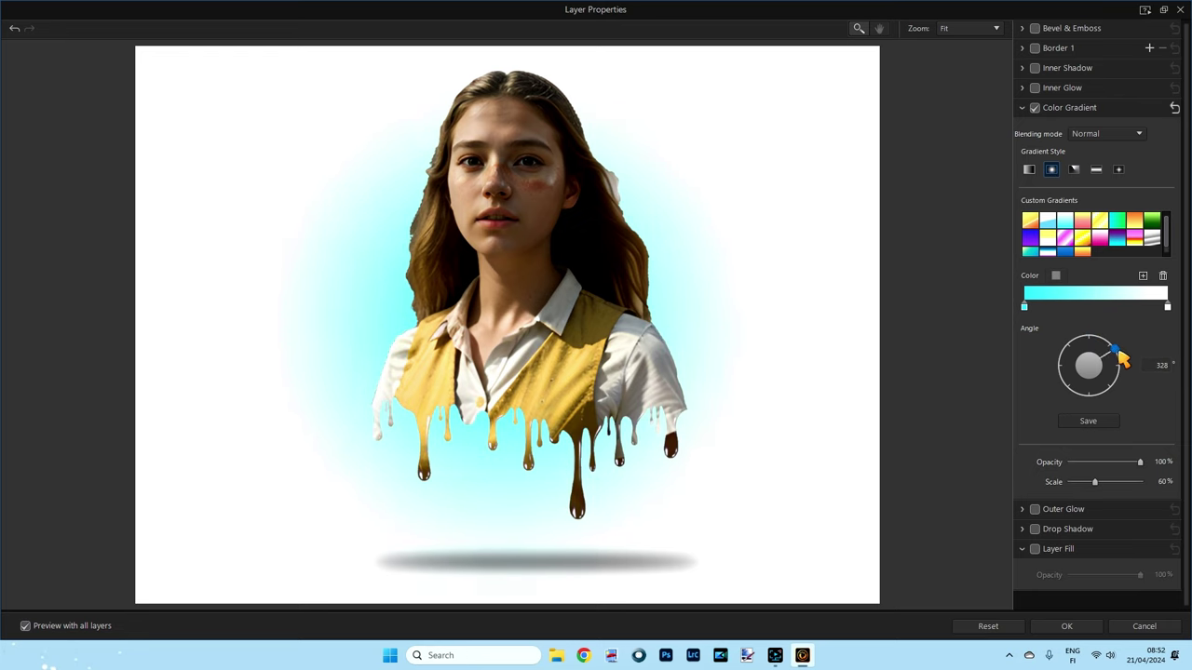
{"action": "left_click_drag", "start_coordinate": [1119, 351], "coordinate": [1124, 359]}
{"action": "left_click", "coordinate": [1070, 626]}
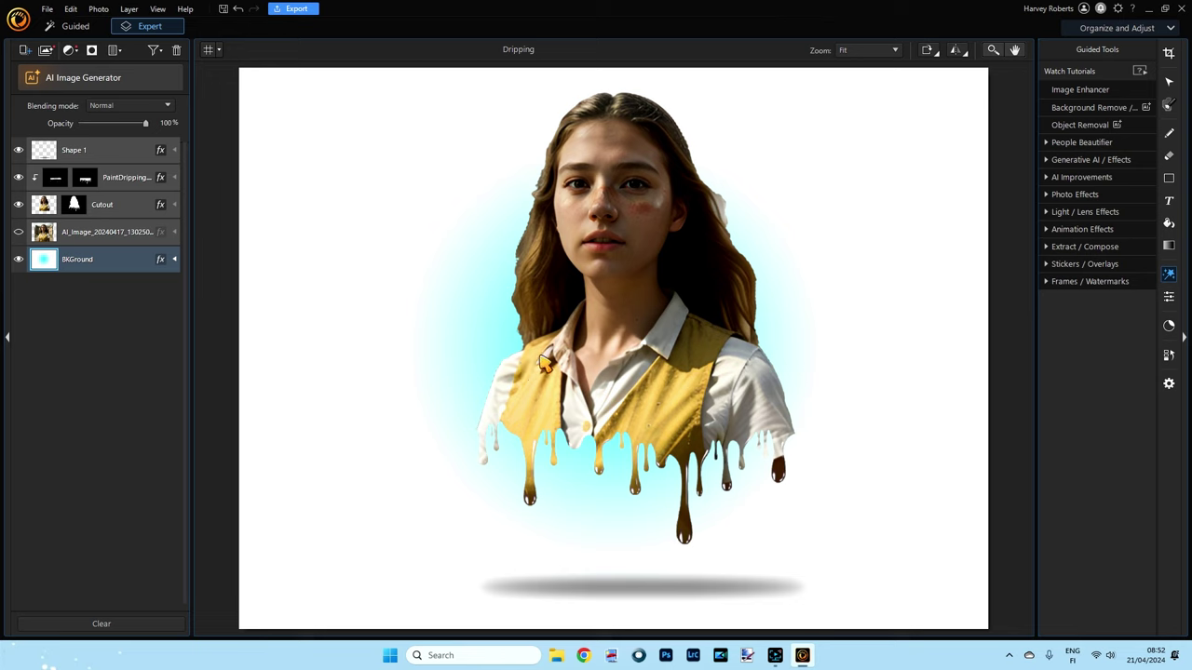
Step: Merge all visible layers into one with Merge All, skipping hidden layers
{"action": "right_click", "coordinate": [79, 267]}
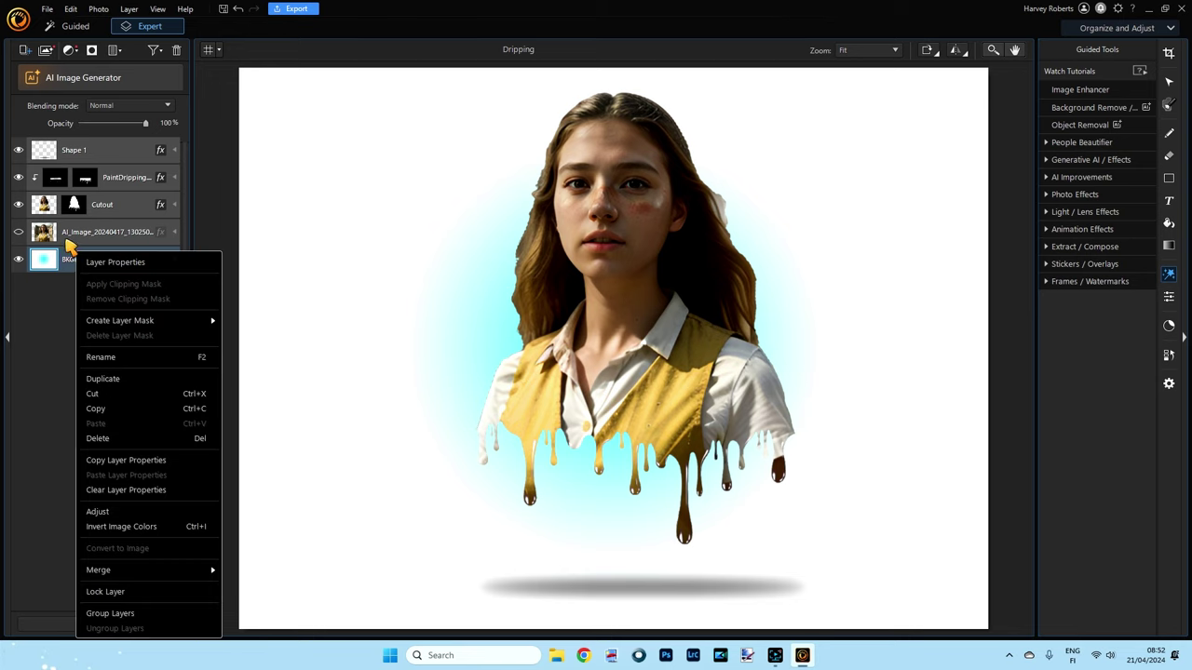
{"action": "mouse_move", "coordinate": [104, 577]}
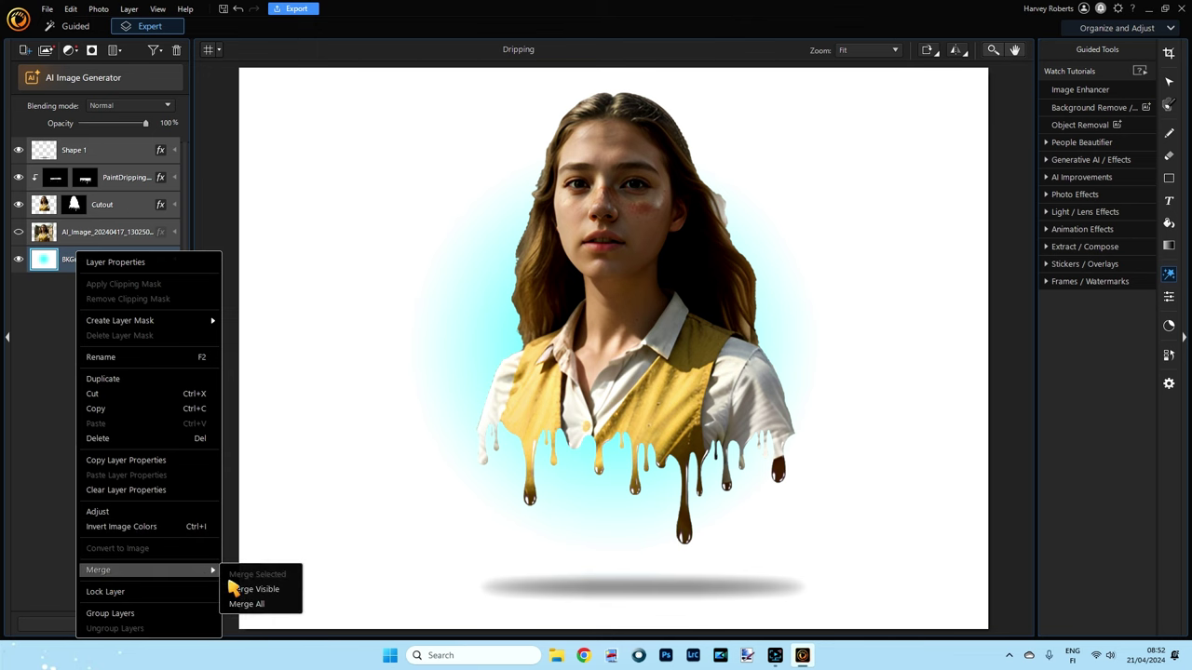
{"action": "left_click", "coordinate": [253, 605]}
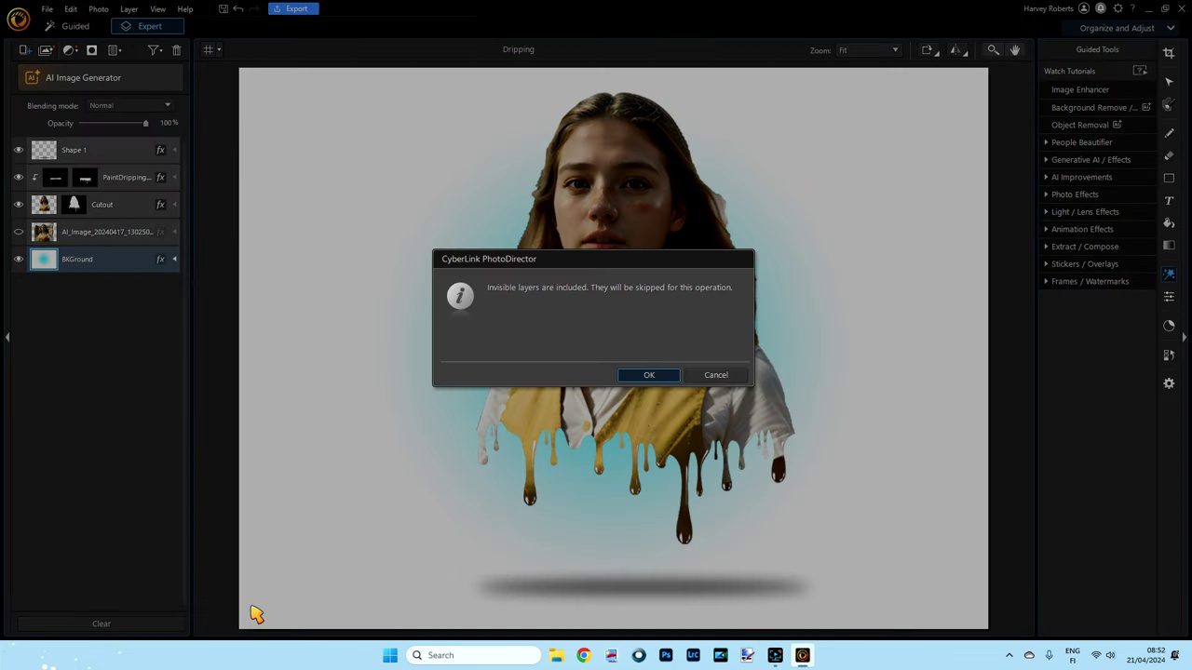
{"action": "left_click", "coordinate": [652, 375]}
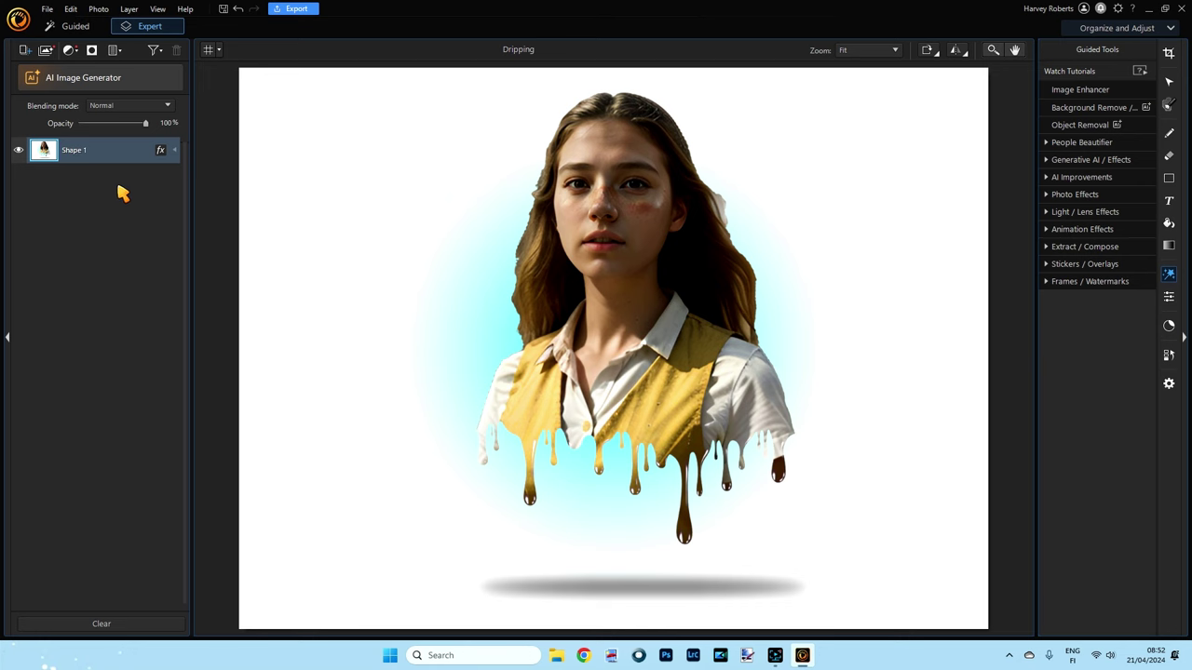
Step: Start a Save As to PNG, then cancel it
{"action": "left_click", "coordinate": [51, 11]}
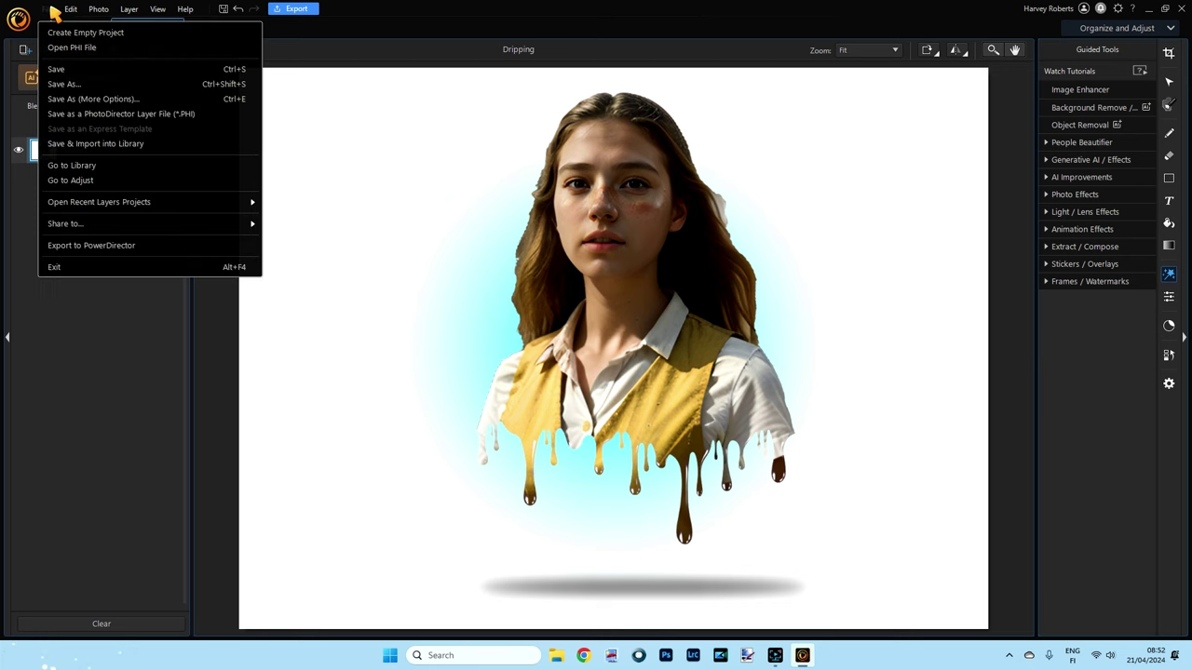
{"action": "left_click", "coordinate": [64, 84]}
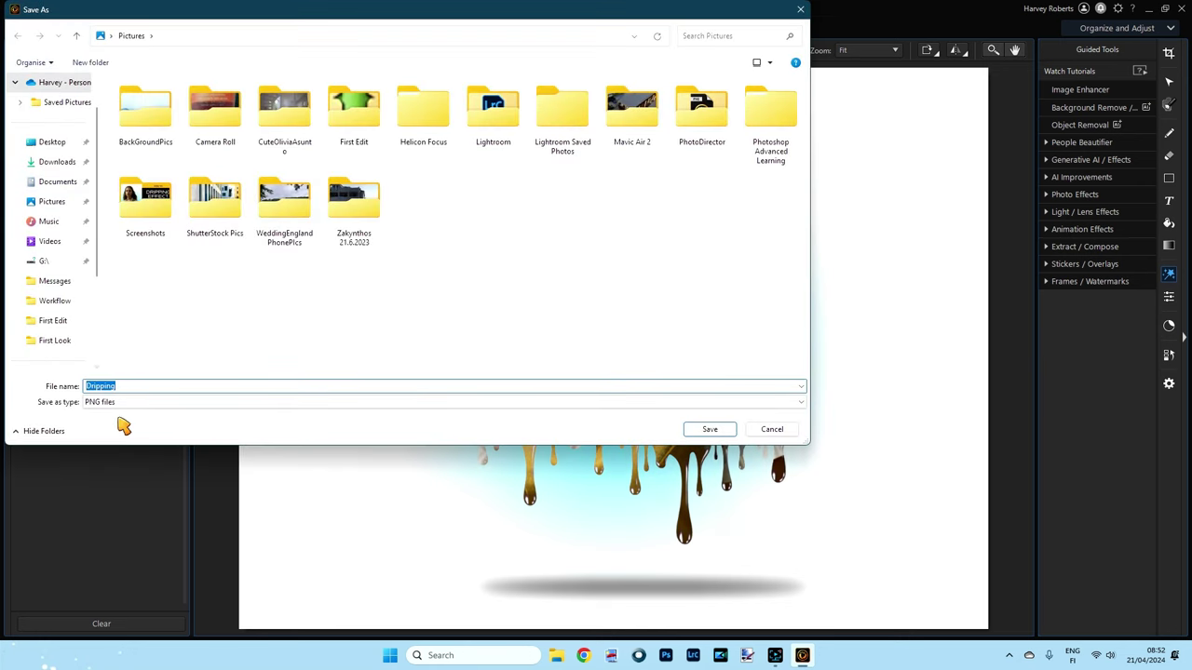
{"action": "left_click", "coordinate": [766, 433]}
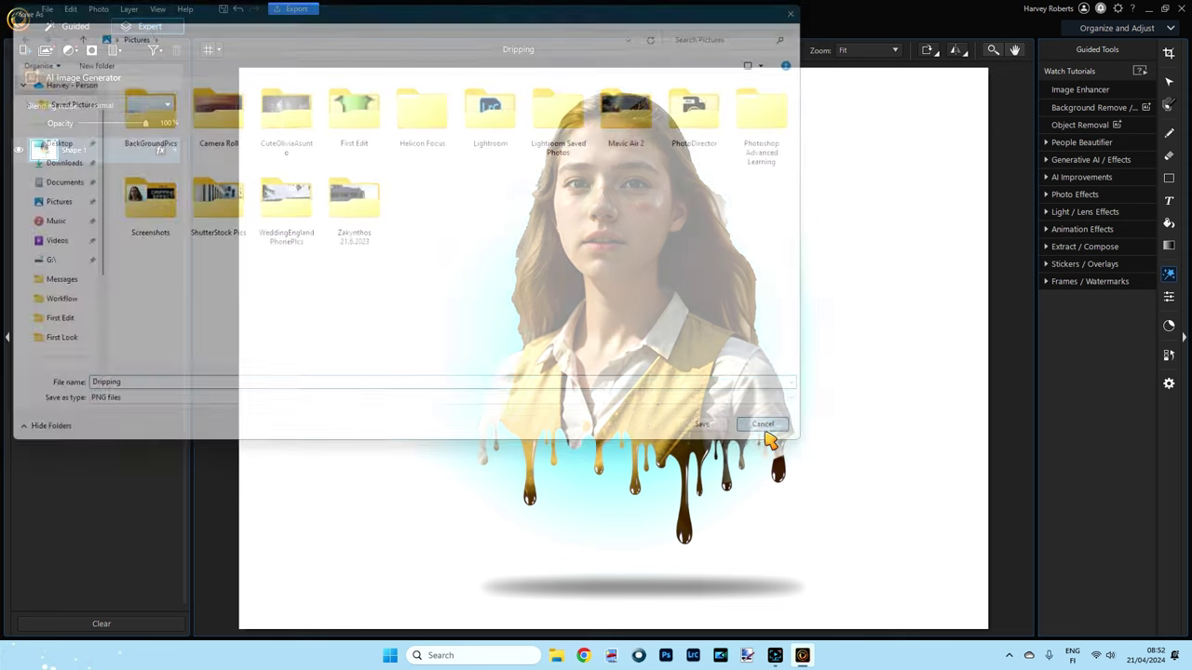